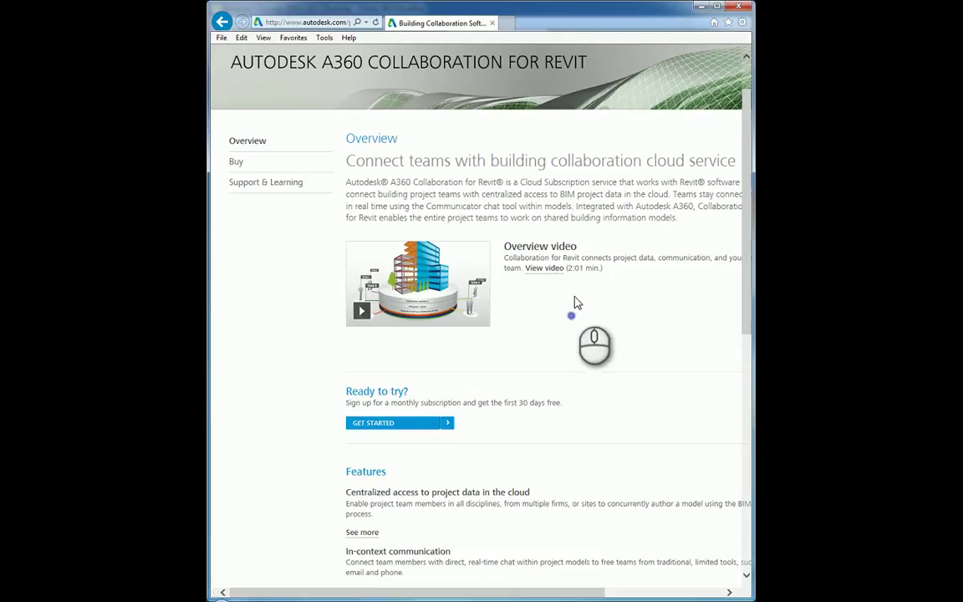
Scroll to the A360 Collaboration Features section, then close Internet Explorer
{"action": "scroll", "coordinate": [599, 323], "scroll_direction": "down", "scroll_amount": 3}
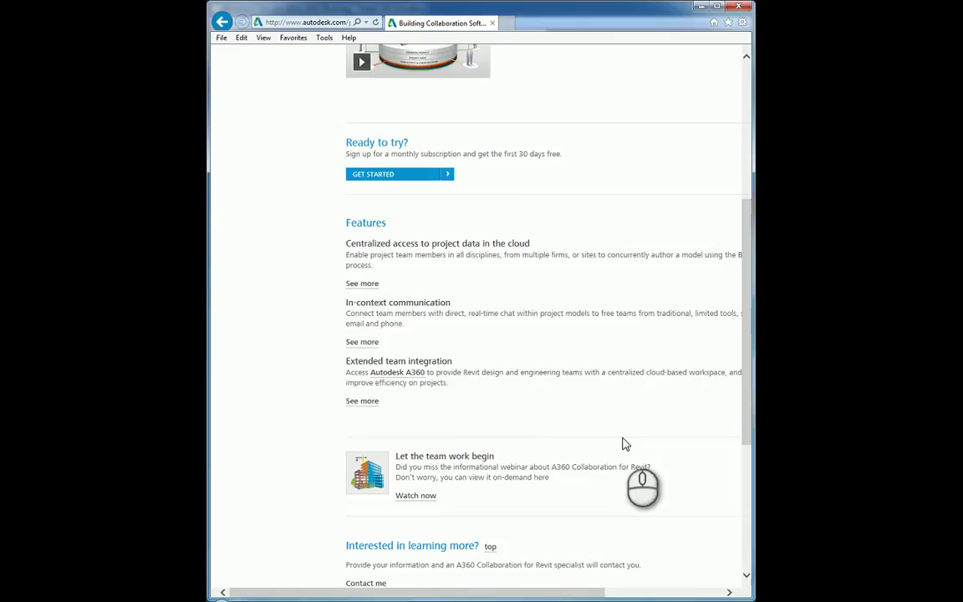
{"action": "left_click", "coordinate": [737, 10]}
Show slide 14, 'A360 C4R Sys. Requirements', and restore the PowerPoint window to a smaller size
{"action": "scroll", "coordinate": [104, 327], "scroll_direction": "down", "scroll_amount": 5}
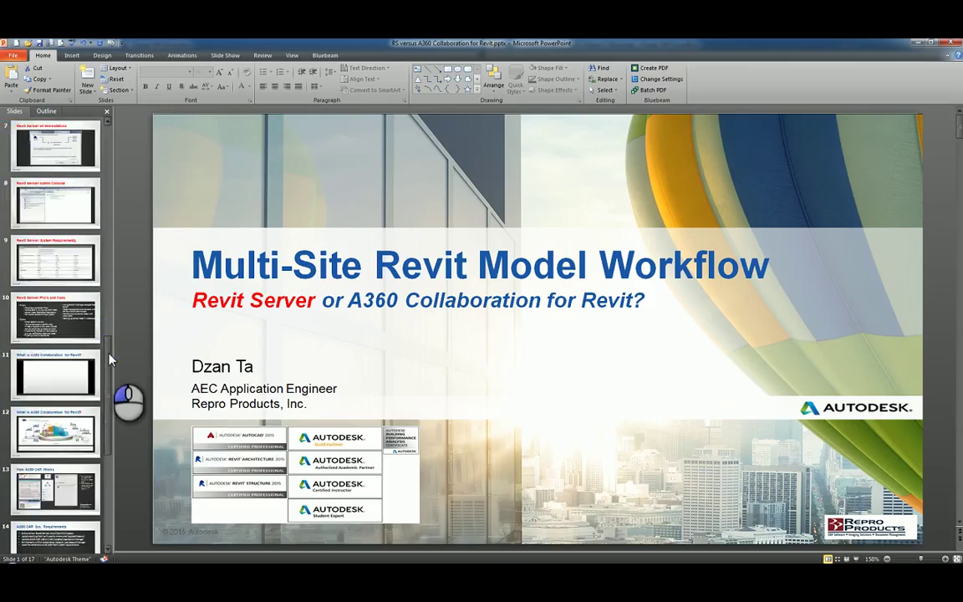
{"action": "scroll", "coordinate": [104, 391], "scroll_direction": "down", "scroll_amount": 2}
{"action": "left_click", "coordinate": [82, 430]}
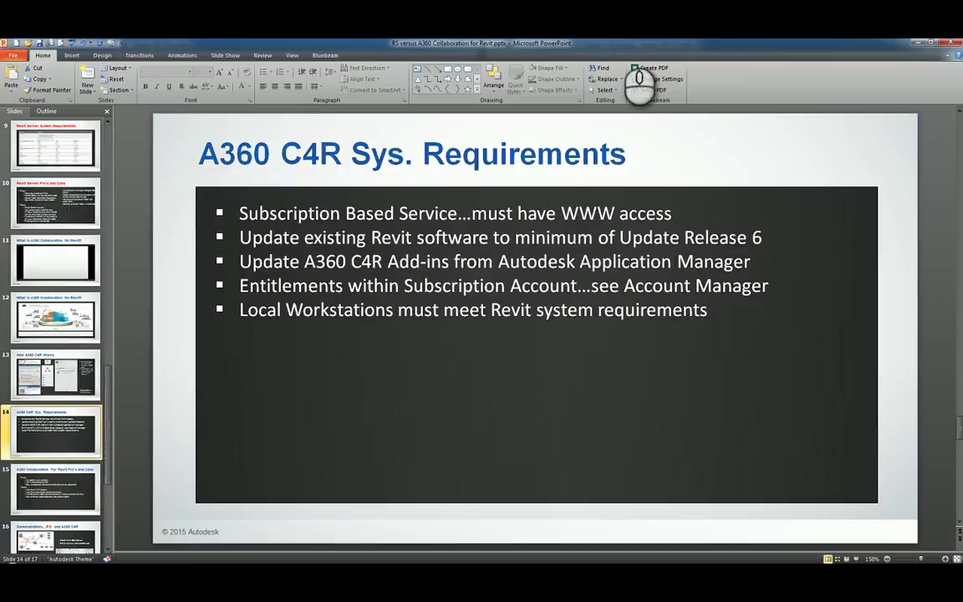
{"action": "double_click", "coordinate": [623, 42]}
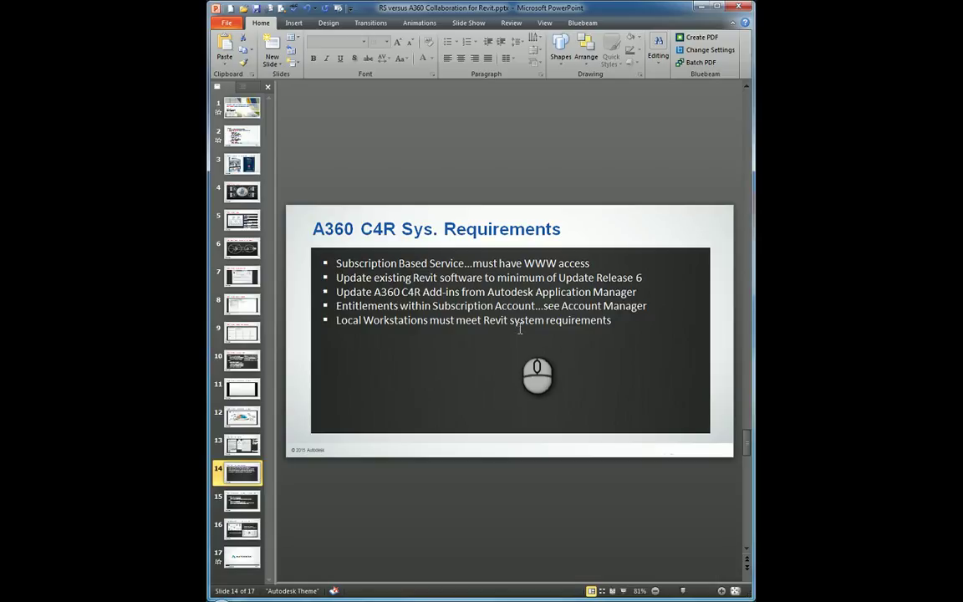
Minimize PowerPoint to reveal the Revit start screen with its recent projects
{"action": "left_click", "coordinate": [701, 8]}
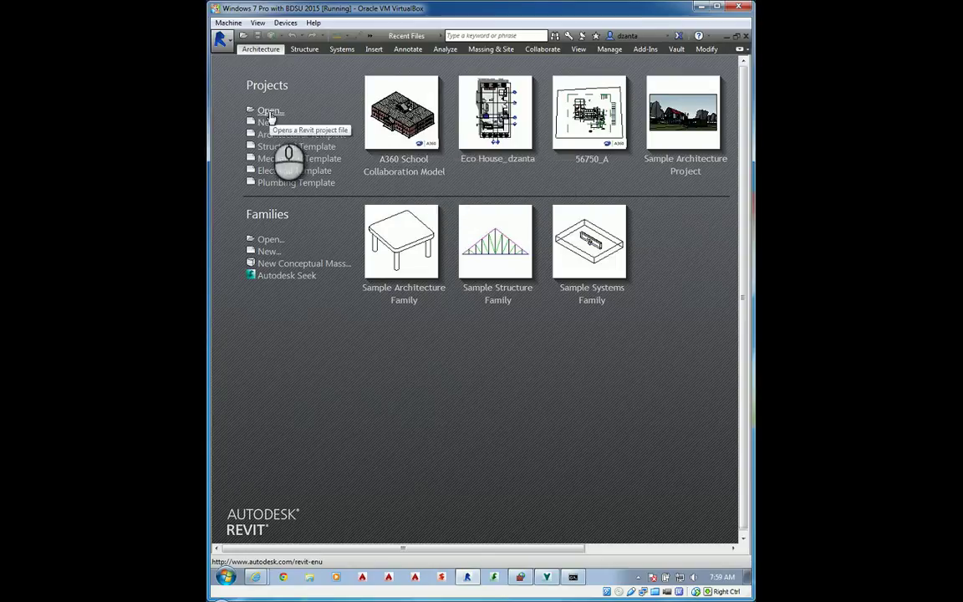
Browse A360 to the Demo project, select 'A360 School Collaboration Model.rvt', and review its workset options
{"action": "left_click", "coordinate": [269, 114]}
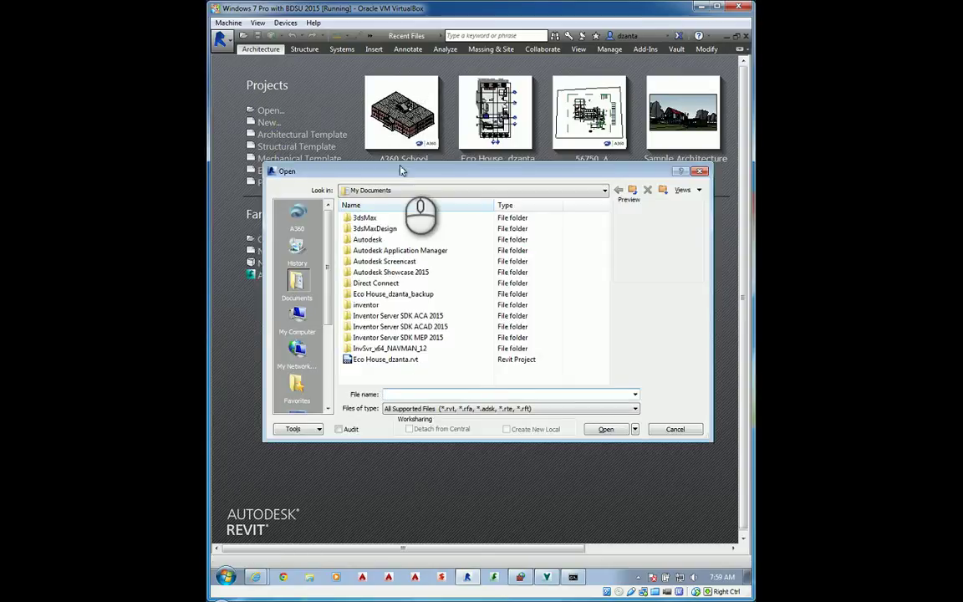
{"action": "mouse_move", "coordinate": [409, 170]}
{"action": "left_mouse_down"}
{"action": "mouse_move", "coordinate": [436, 180]}
{"action": "mouse_move", "coordinate": [405, 159]}
{"action": "left_mouse_up"}
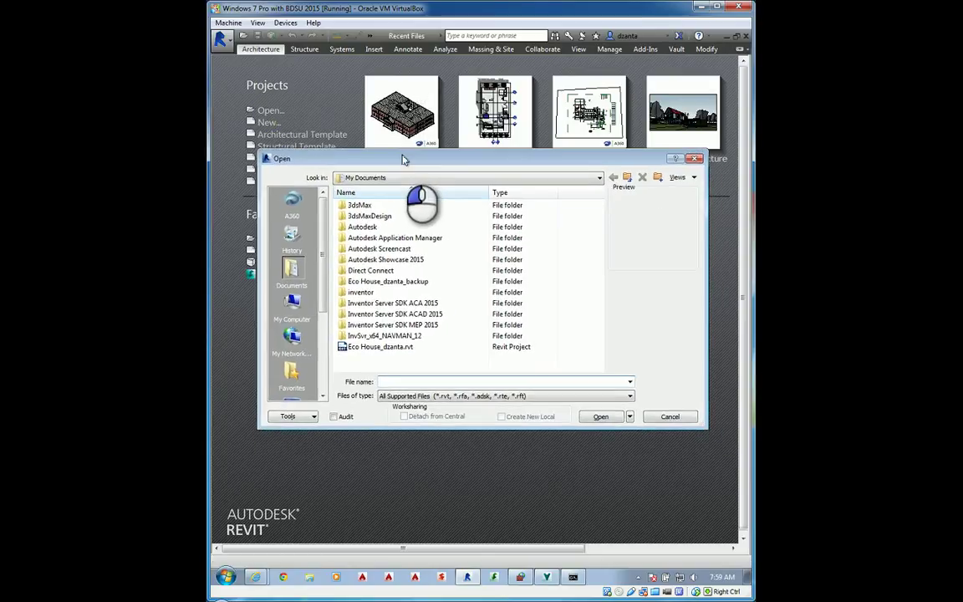
{"action": "left_click", "coordinate": [292, 201]}
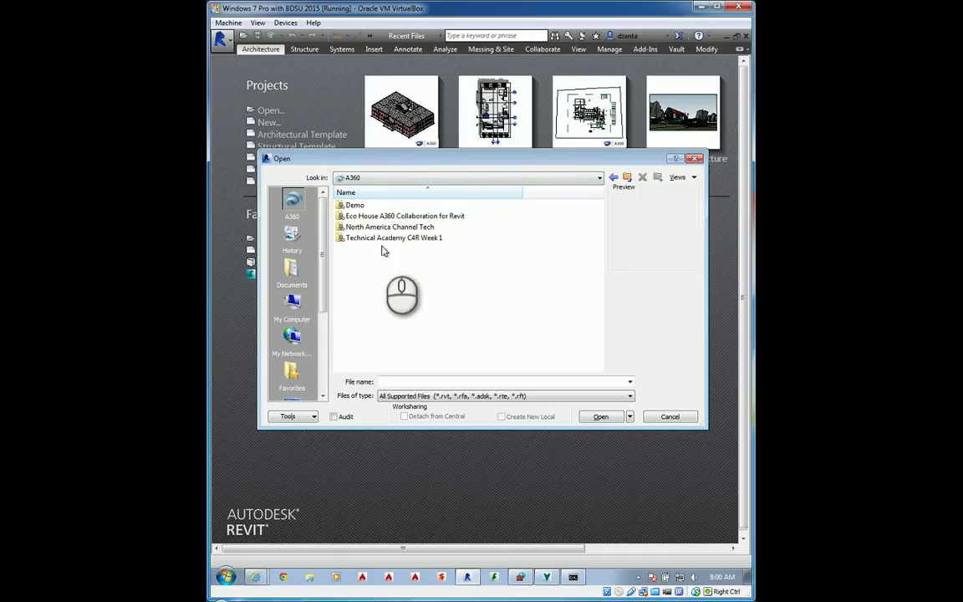
{"action": "double_click", "coordinate": [354, 206]}
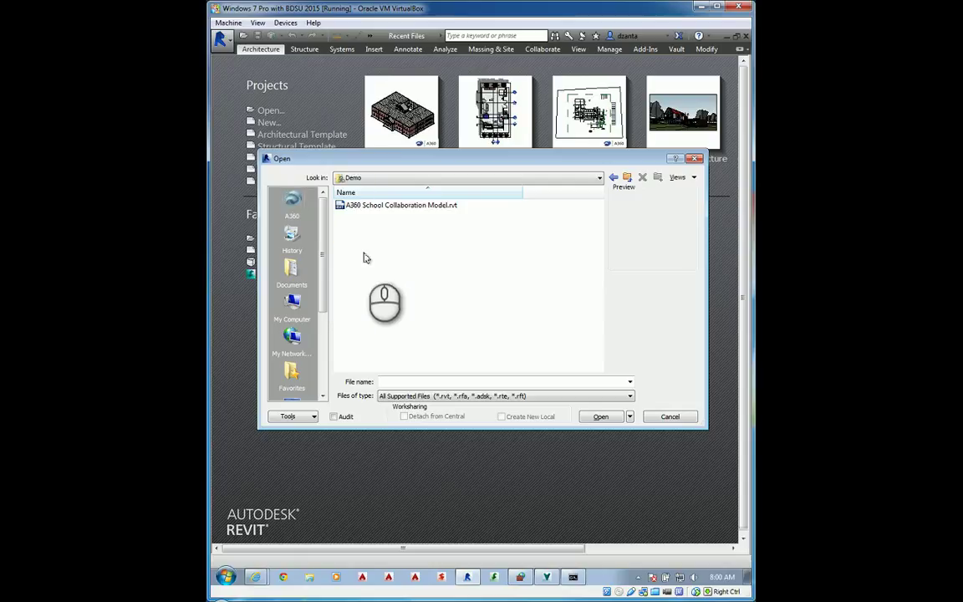
{"action": "left_click", "coordinate": [425, 204]}
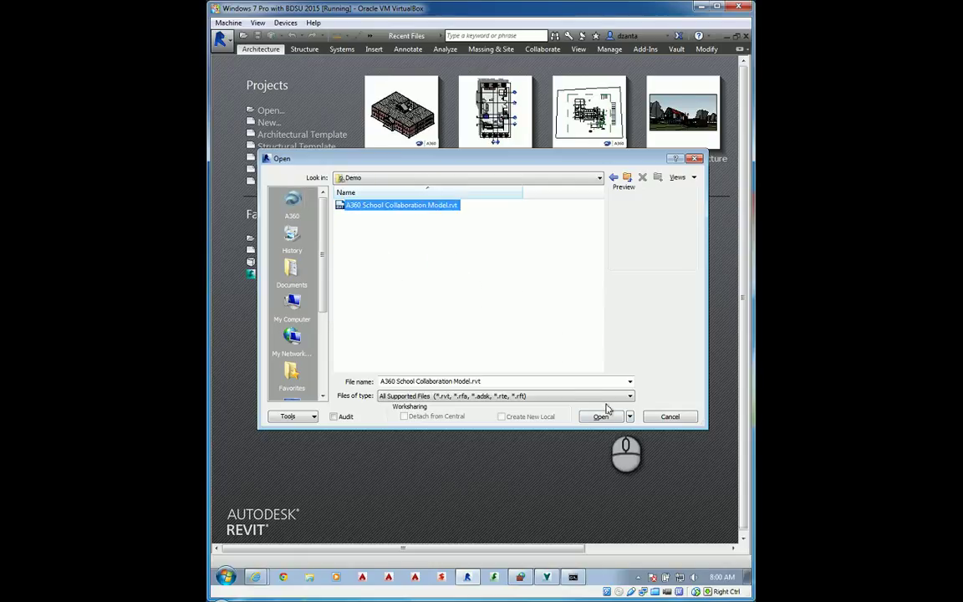
{"action": "left_click", "coordinate": [630, 417]}
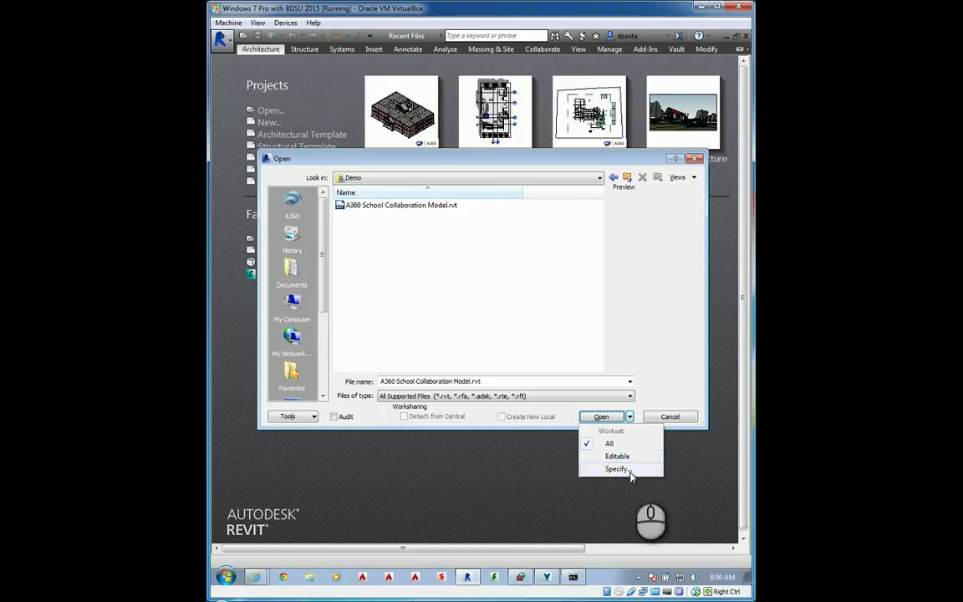
{"action": "left_click", "coordinate": [662, 308]}
{"action": "left_click", "coordinate": [361, 205]}
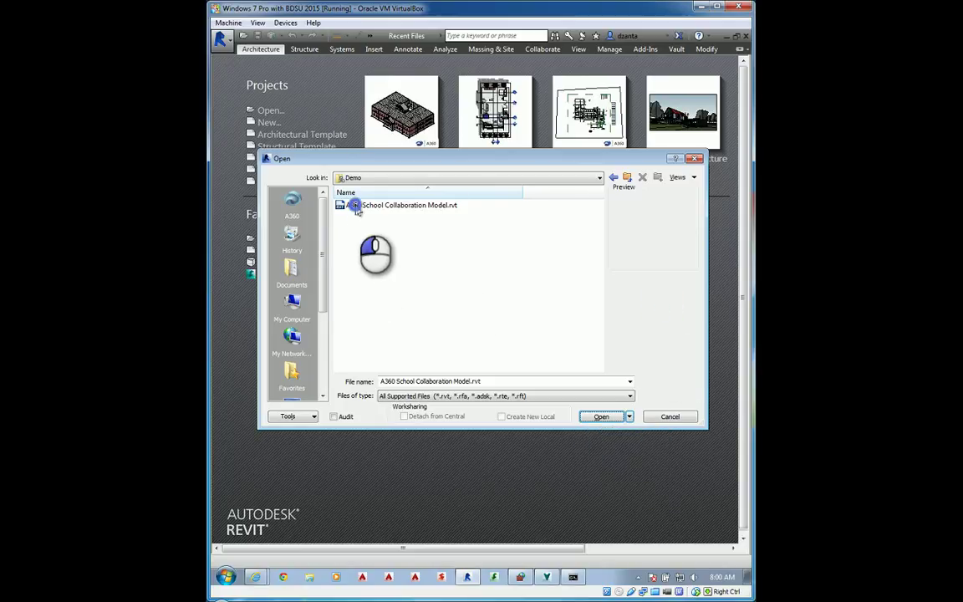
Open 'A360 School Collaboration Model' from A360 here and from Recent Files on the second station
{"action": "left_click", "coordinate": [599, 417]}
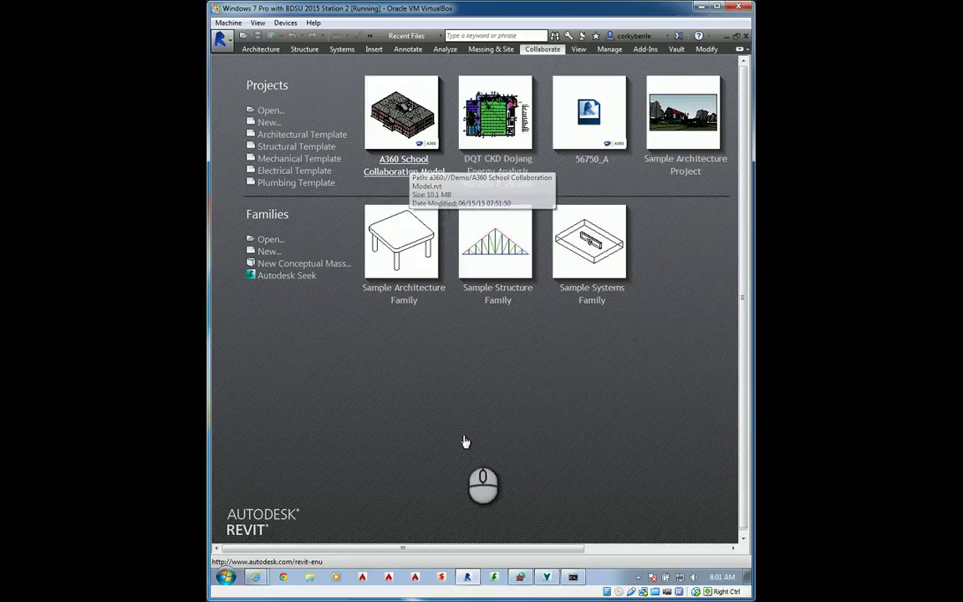
{"action": "left_click", "coordinate": [428, 142]}
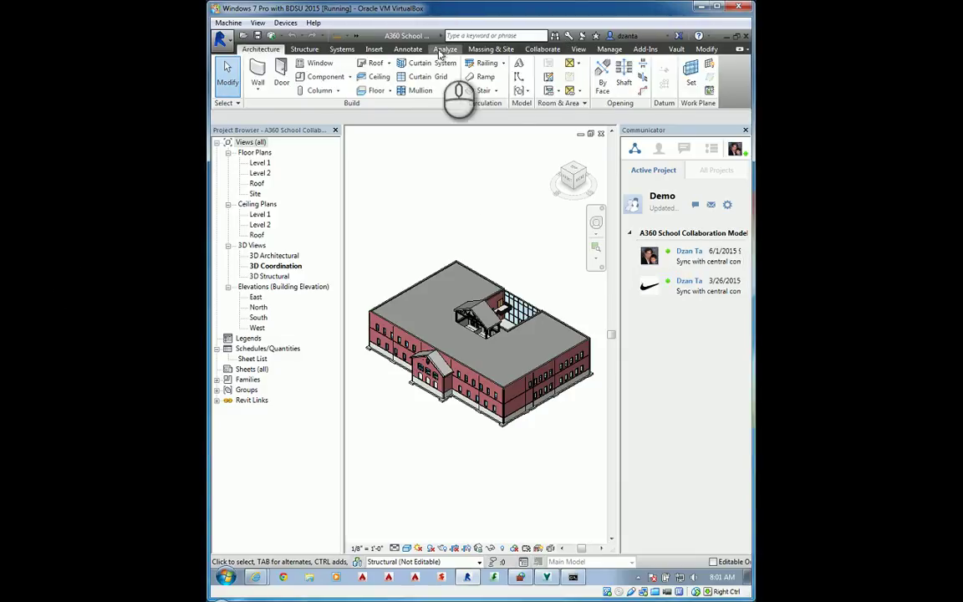
Set the active workset to Architectural on the Collaborate tab
{"action": "left_click", "coordinate": [542, 50]}
{"action": "left_click", "coordinate": [409, 77]}
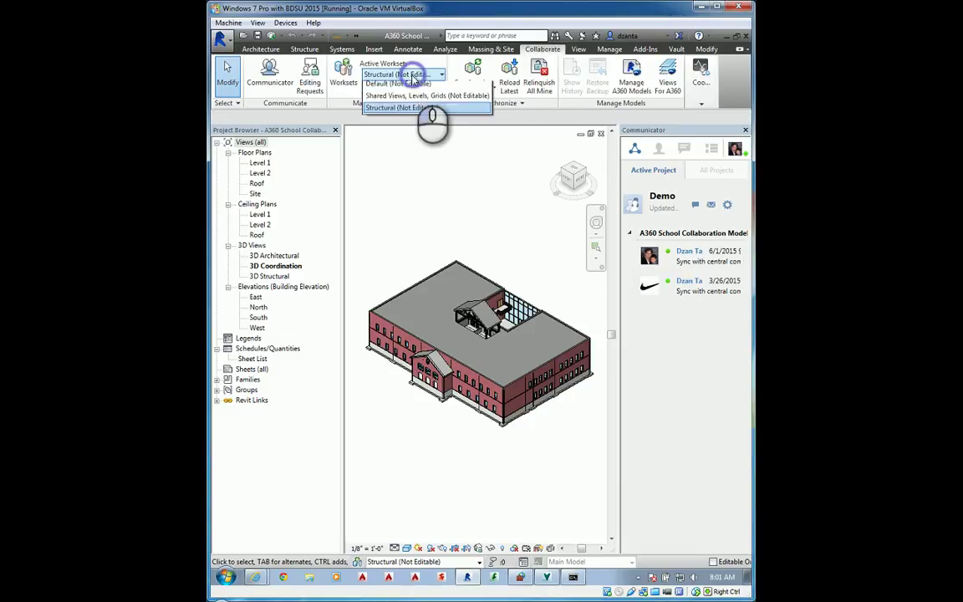
{"action": "left_click", "coordinate": [403, 85]}
{"action": "left_click", "coordinate": [457, 172]}
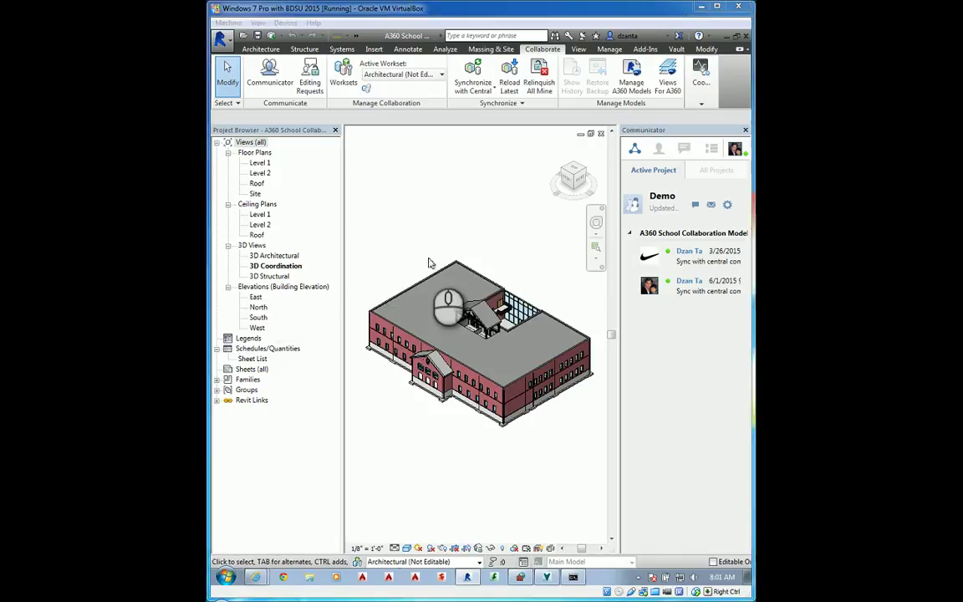
Zoom, pan and orbit the 3D view onto the courtyard balcony and its guardrail
{"action": "scroll", "coordinate": [522, 343], "scroll_direction": "up", "scroll_amount": 5}
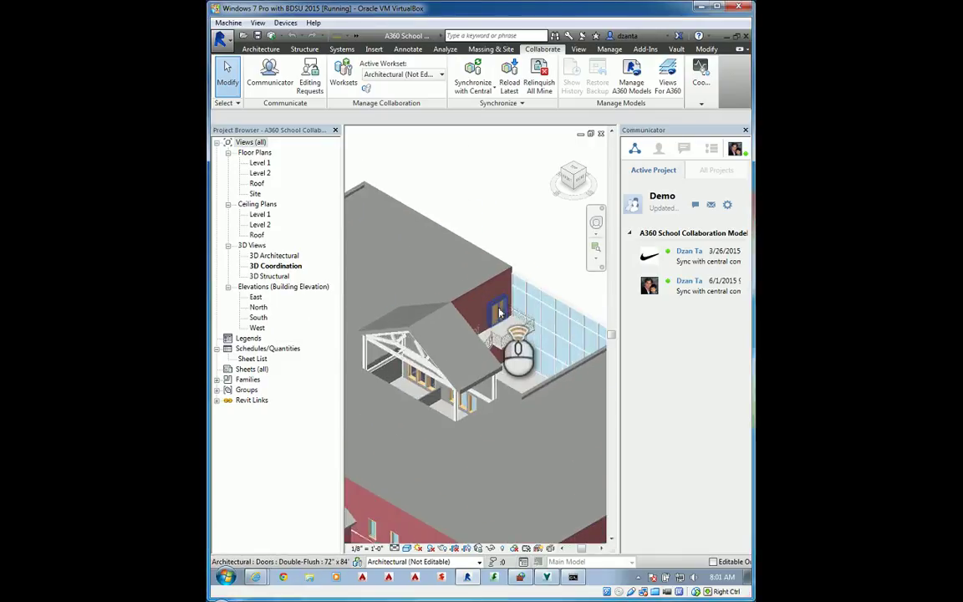
{"action": "scroll", "coordinate": [520, 338], "scroll_direction": "up", "scroll_amount": 5}
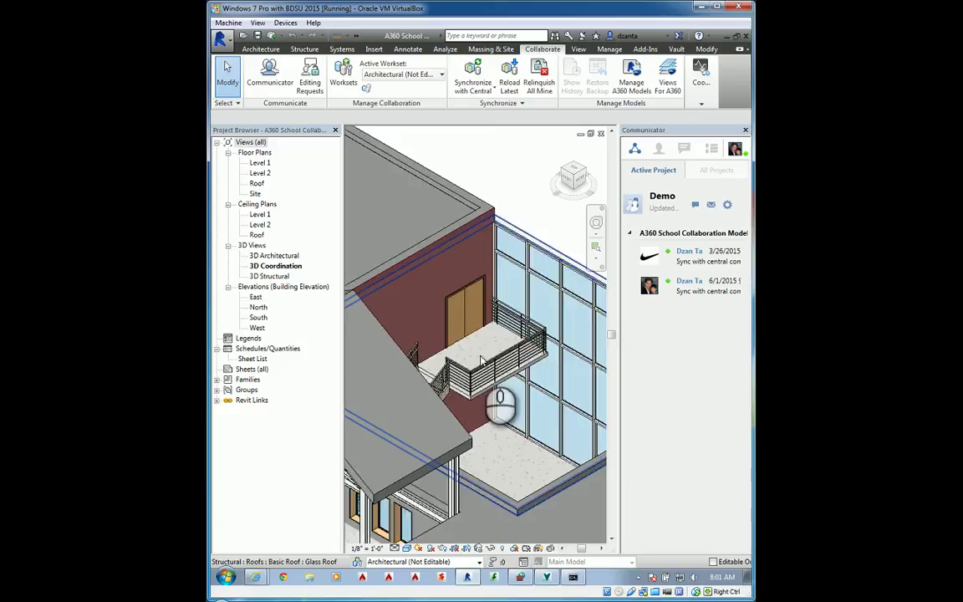
{"action": "middle_click_drag", "start_coordinate": [485, 365], "coordinate": [502, 370]}
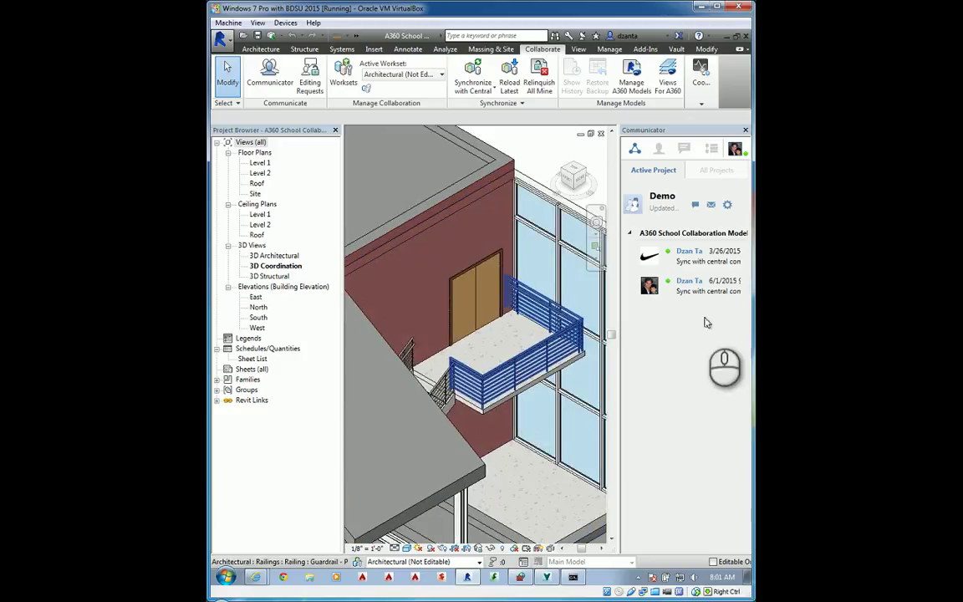
{"action": "scroll", "coordinate": [519, 309], "scroll_direction": "up", "scroll_amount": 10}
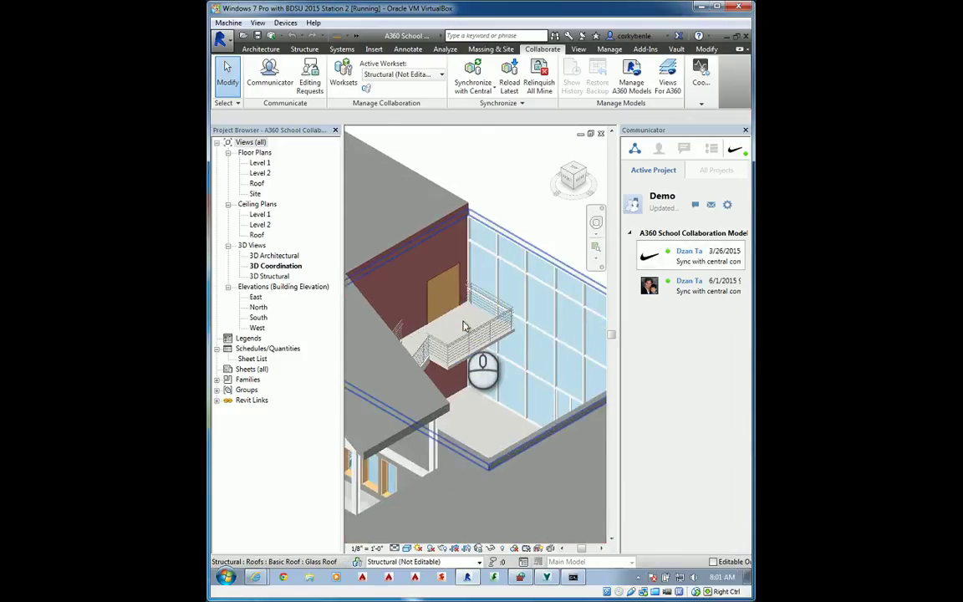
{"action": "middle_click_drag", "start_coordinate": [528, 346], "coordinate": [517, 339]}
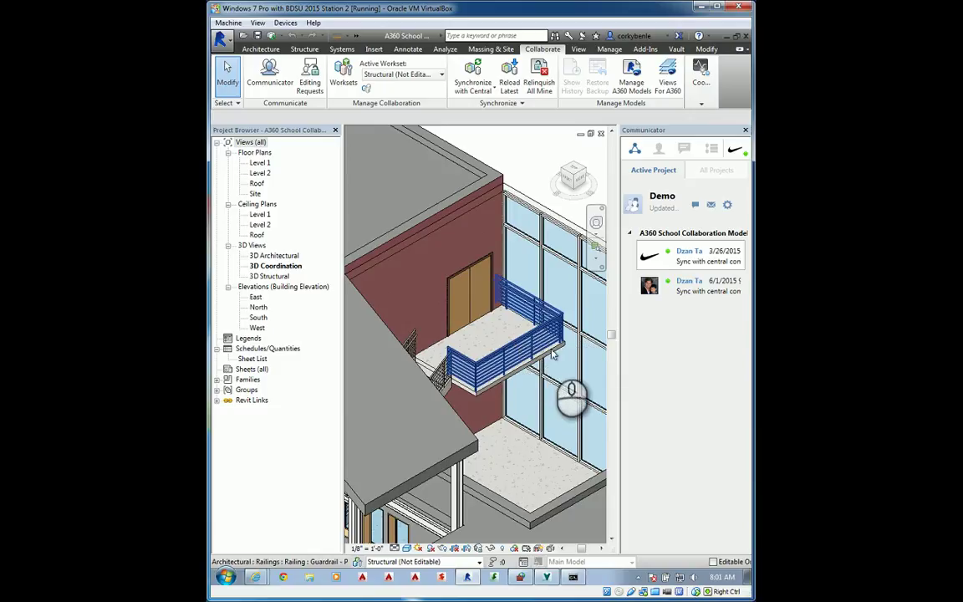
{"action": "scroll", "coordinate": [562, 351], "scroll_direction": "up", "scroll_amount": 3}
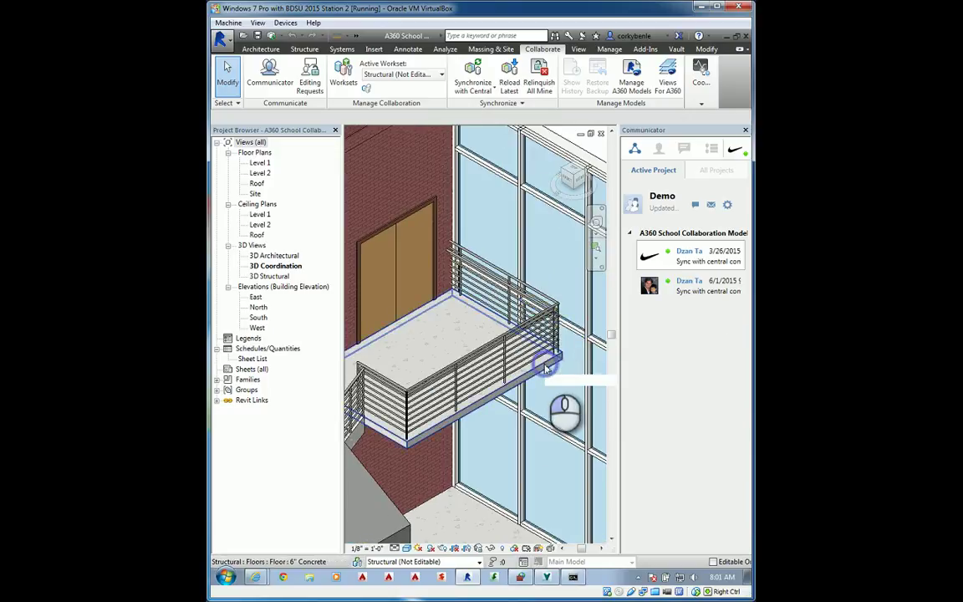
Select the balcony floor, make it editable, and enter its boundary sketch
{"action": "left_click", "coordinate": [549, 364]}
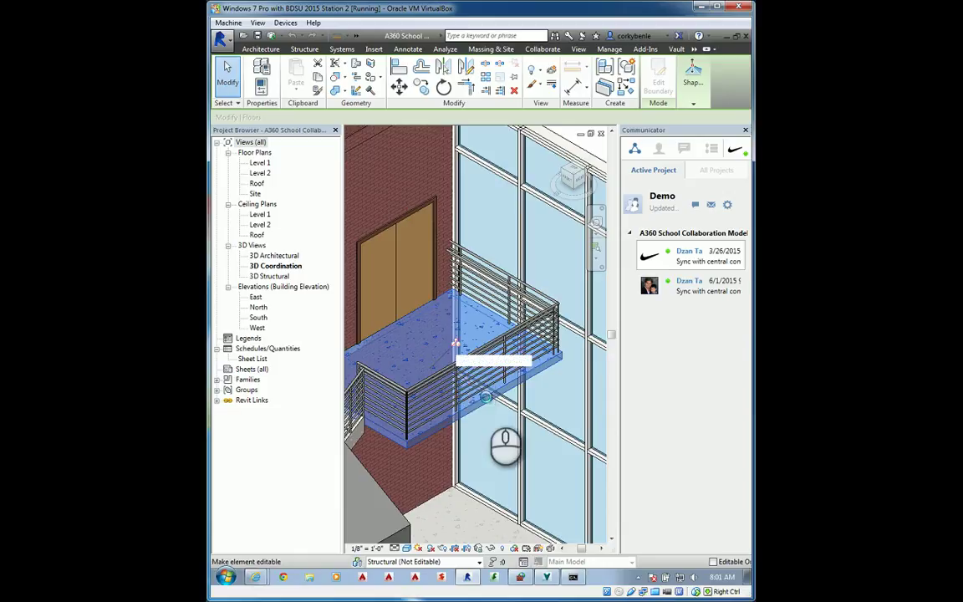
{"action": "left_click", "coordinate": [486, 398]}
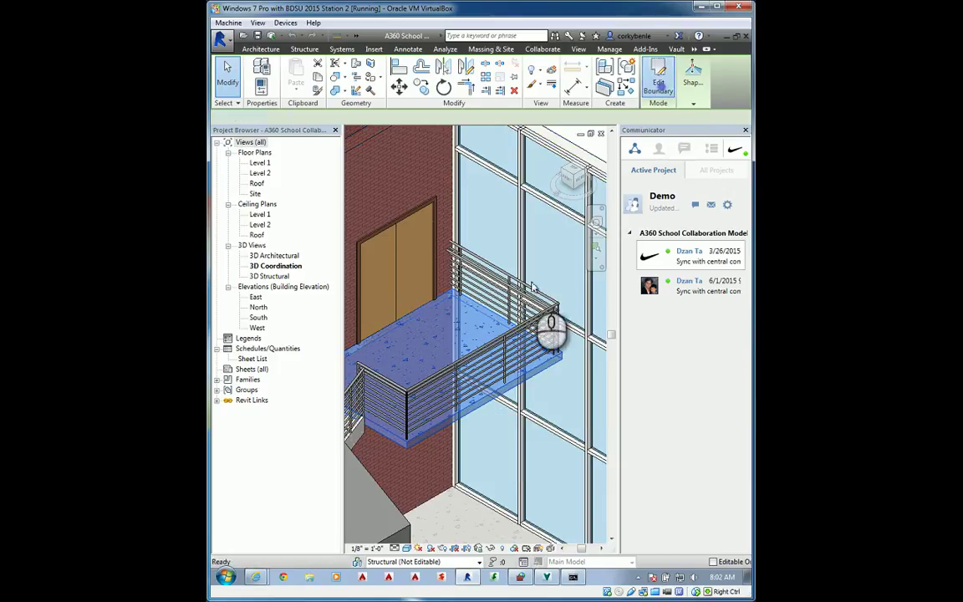
{"action": "double_click", "coordinate": [523, 343]}
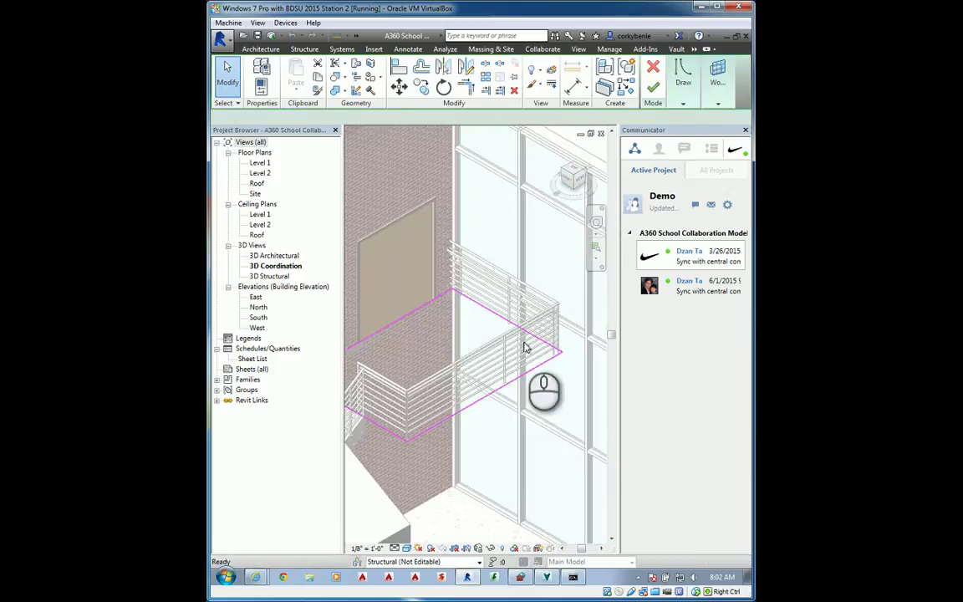
{"action": "left_click", "coordinate": [681, 84]}
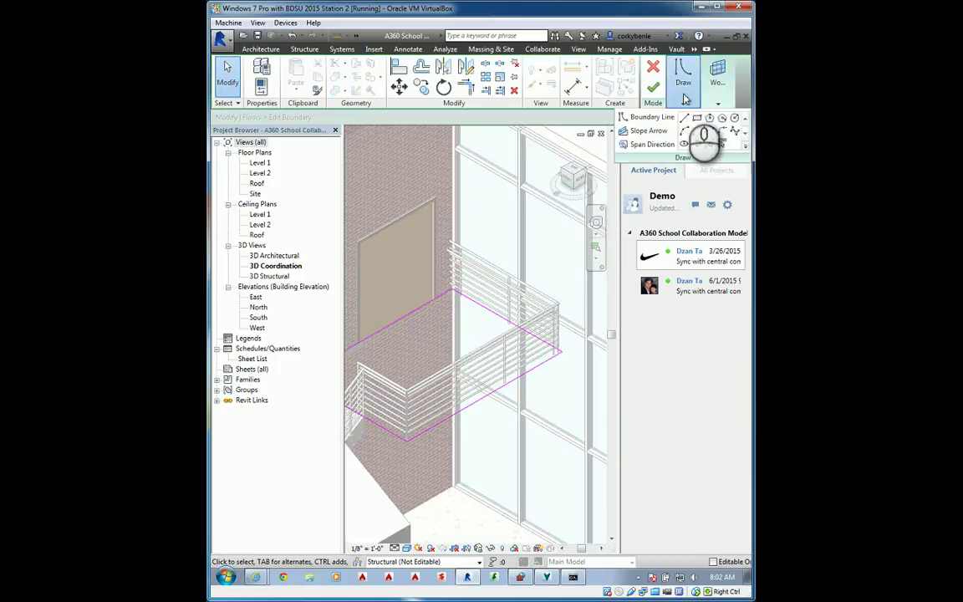
Draw a new boundary line, trim it into the outer corner, and finish the floor edit
{"action": "left_click", "coordinate": [496, 368]}
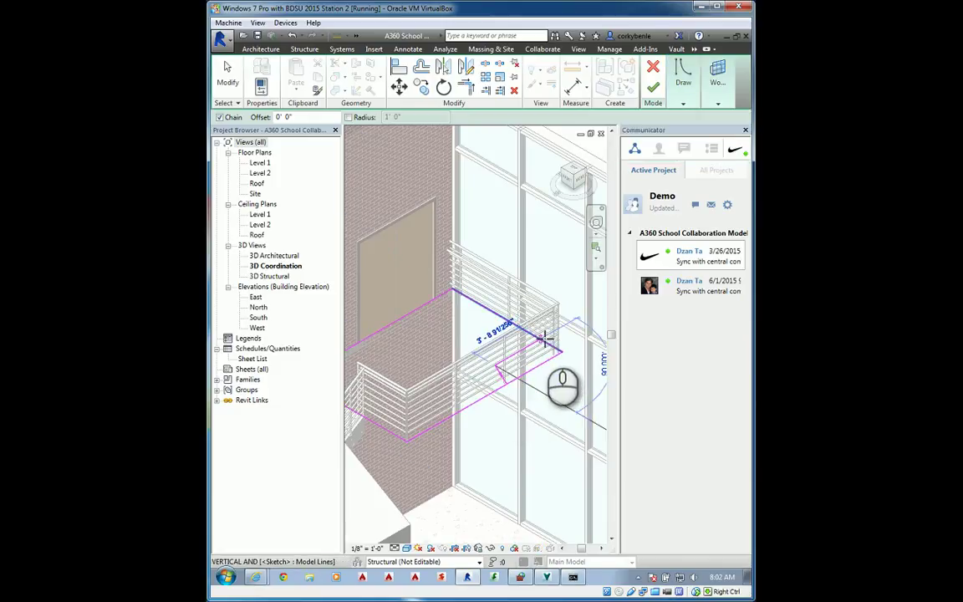
{"action": "left_click", "coordinate": [519, 351]}
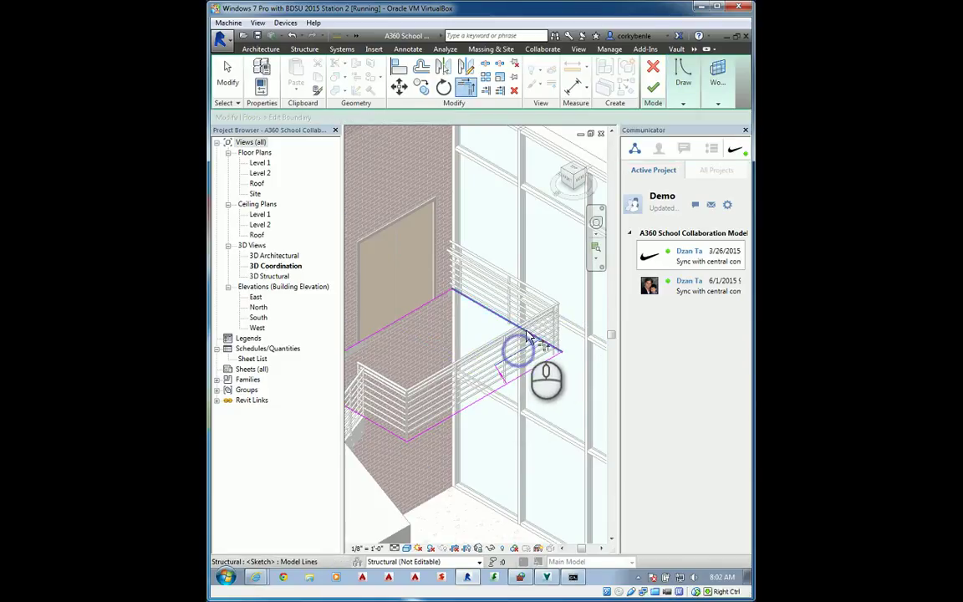
{"action": "left_click", "coordinate": [519, 351]}
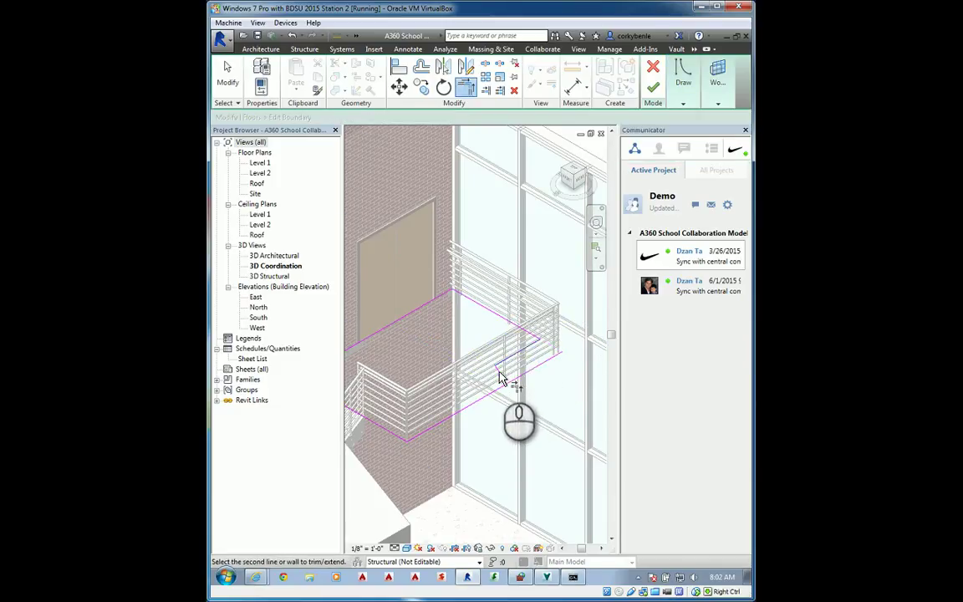
{"action": "left_click", "coordinate": [500, 377]}
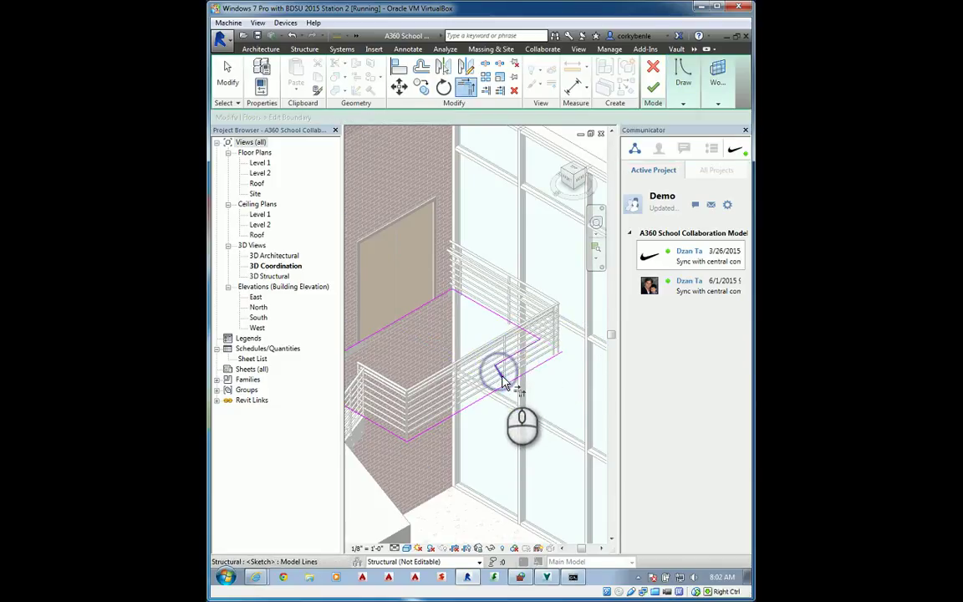
{"action": "left_click", "coordinate": [653, 87]}
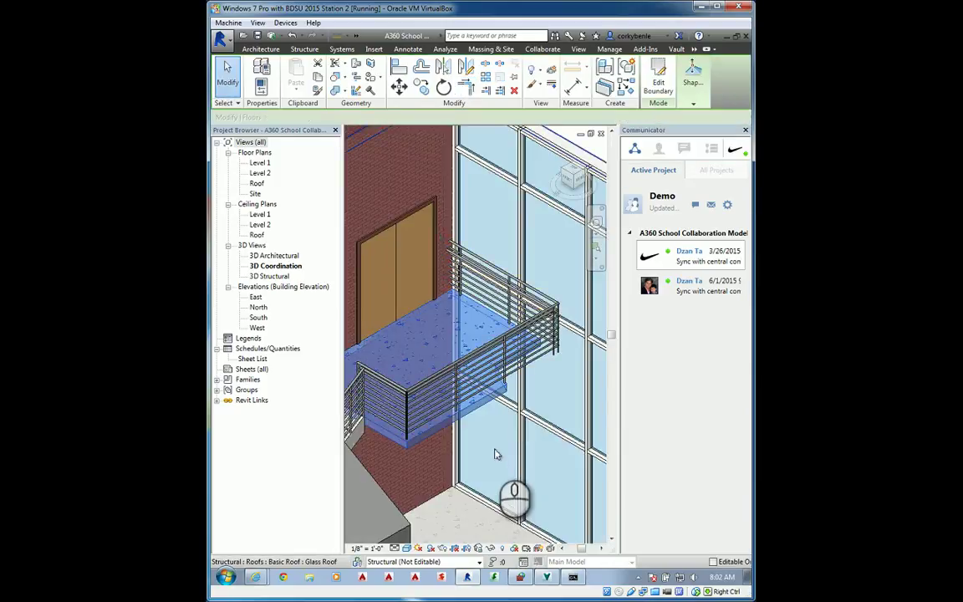
{"action": "left_click", "coordinate": [500, 441]}
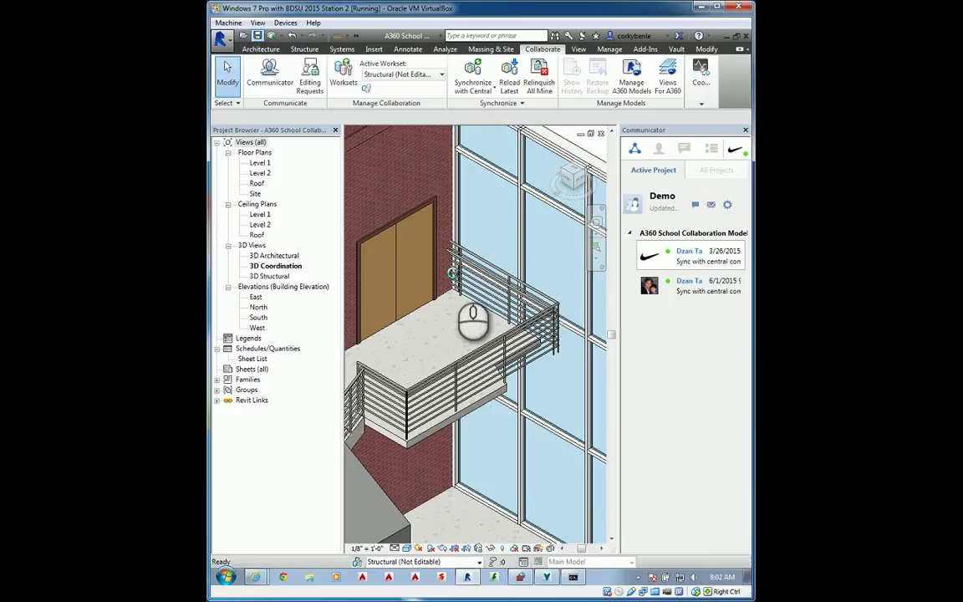
Run Synchronize with Central from the Quick Access Toolbar and confirm with OK
{"action": "left_click", "coordinate": [268, 37]}
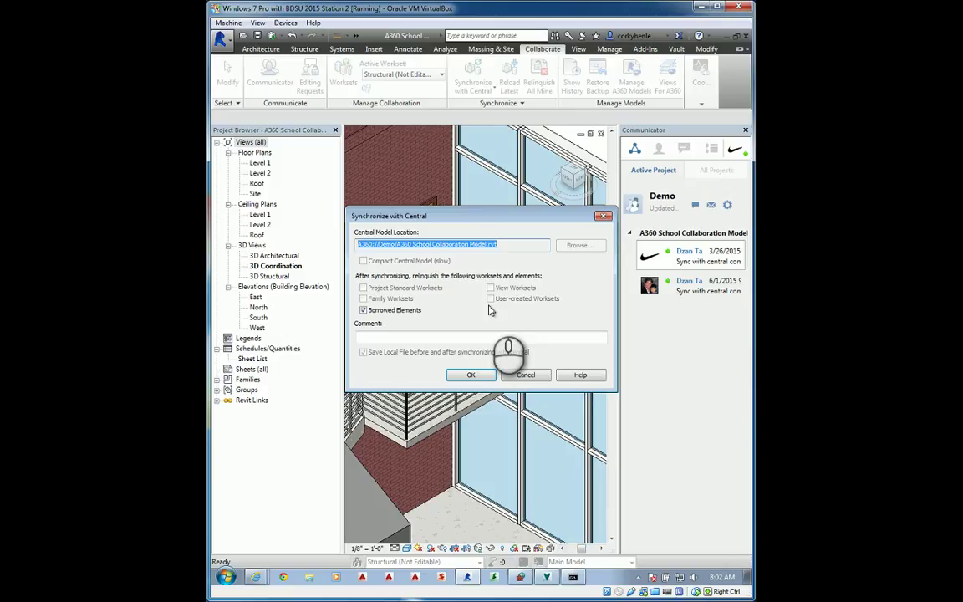
{"action": "left_click", "coordinate": [481, 375]}
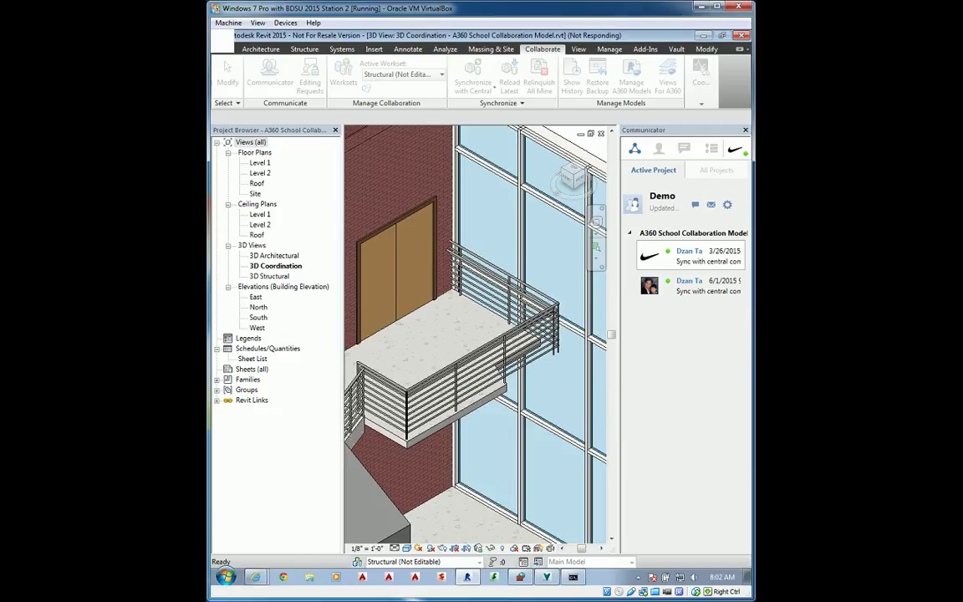
Select the balcony railing, make it editable in this session, then clear the selection
{"action": "left_click", "coordinate": [553, 350]}
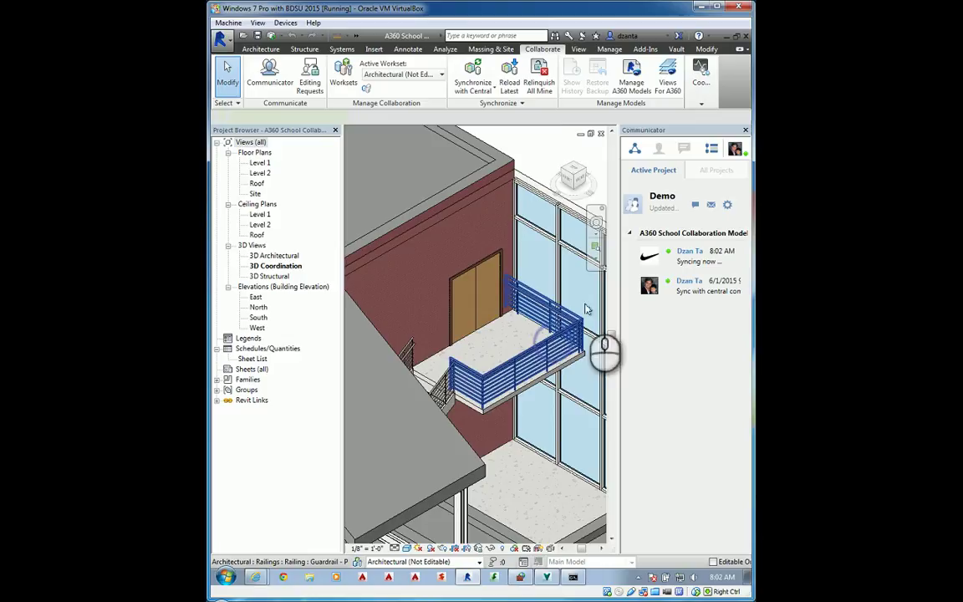
{"action": "left_click", "coordinate": [521, 318]}
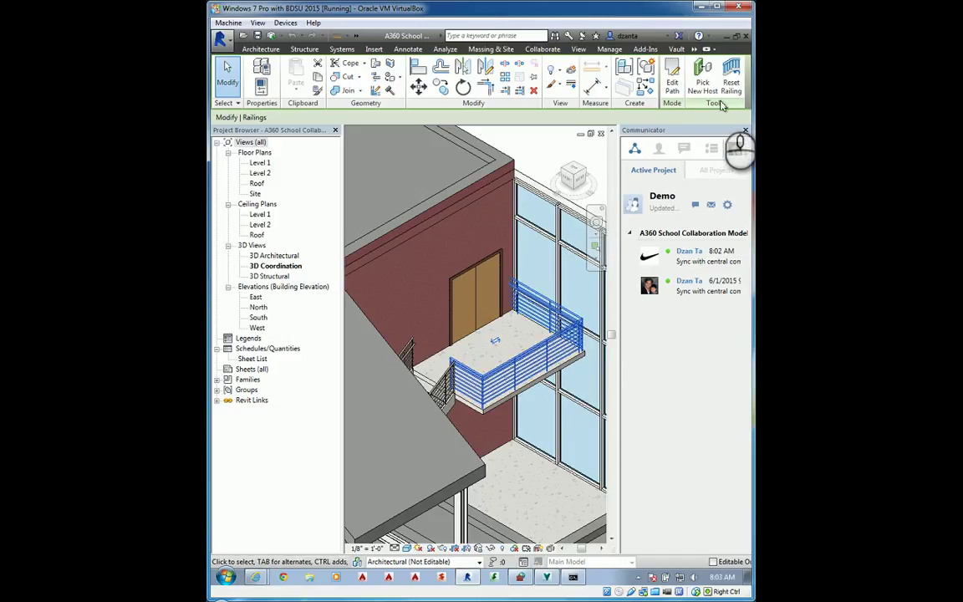
{"action": "left_click", "coordinate": [695, 52]}
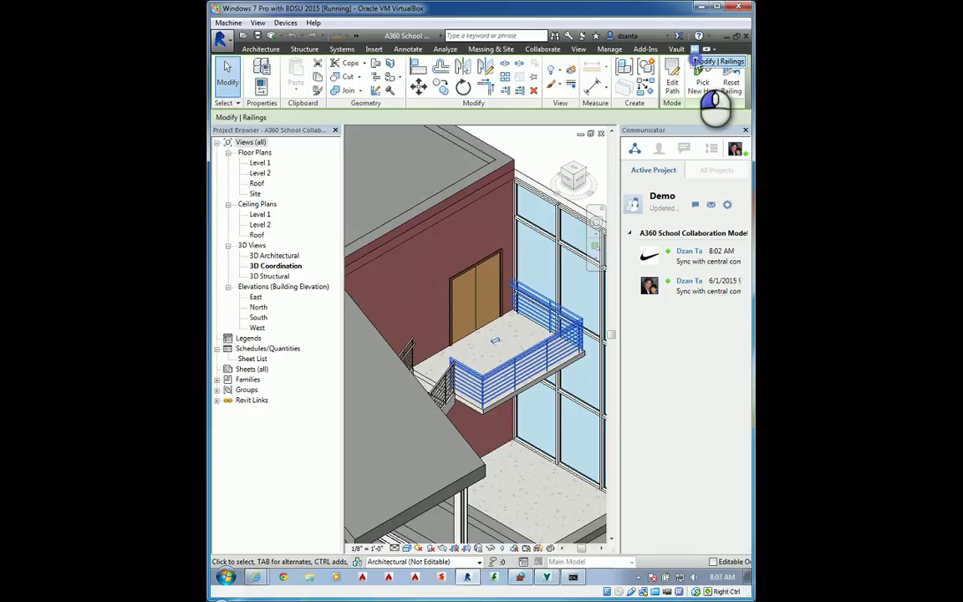
{"action": "left_click", "coordinate": [527, 152]}
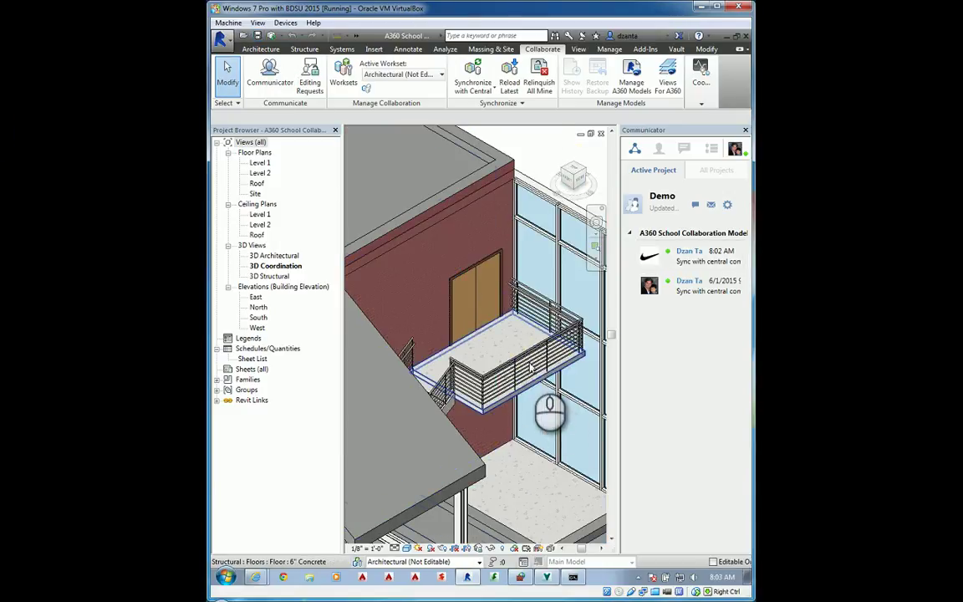
Run Synchronize with Central for the architect's model and confirm with OK
{"action": "left_click", "coordinate": [271, 35]}
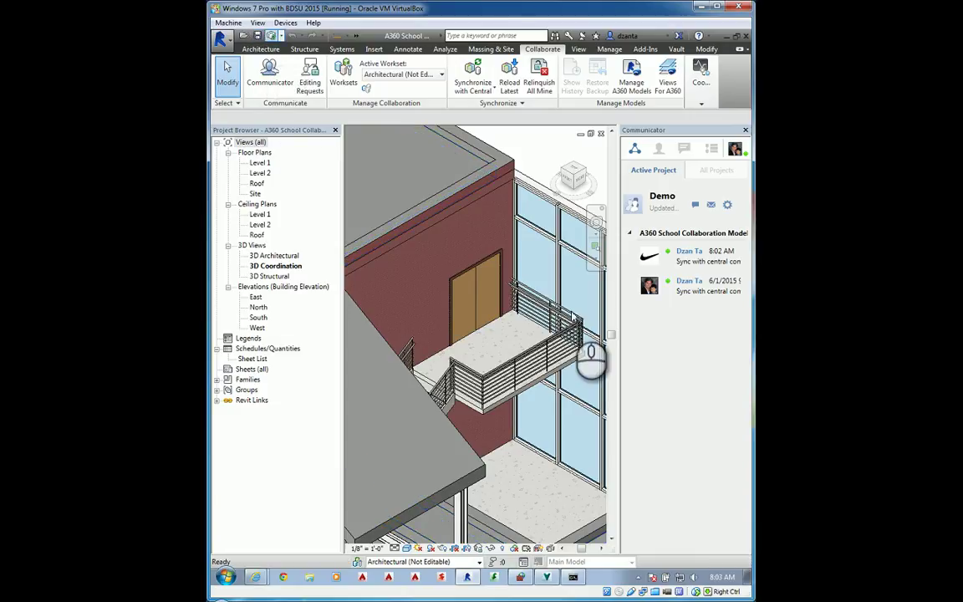
{"action": "left_click", "coordinate": [477, 374]}
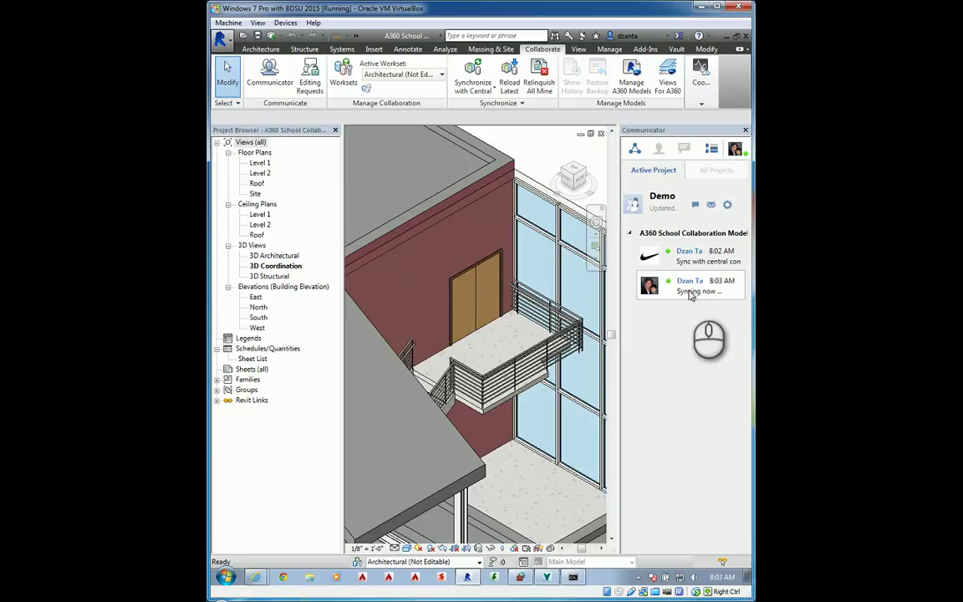
Post a Demo project chat message asking the structural engineer to update the railing
{"action": "left_click", "coordinate": [695, 205]}
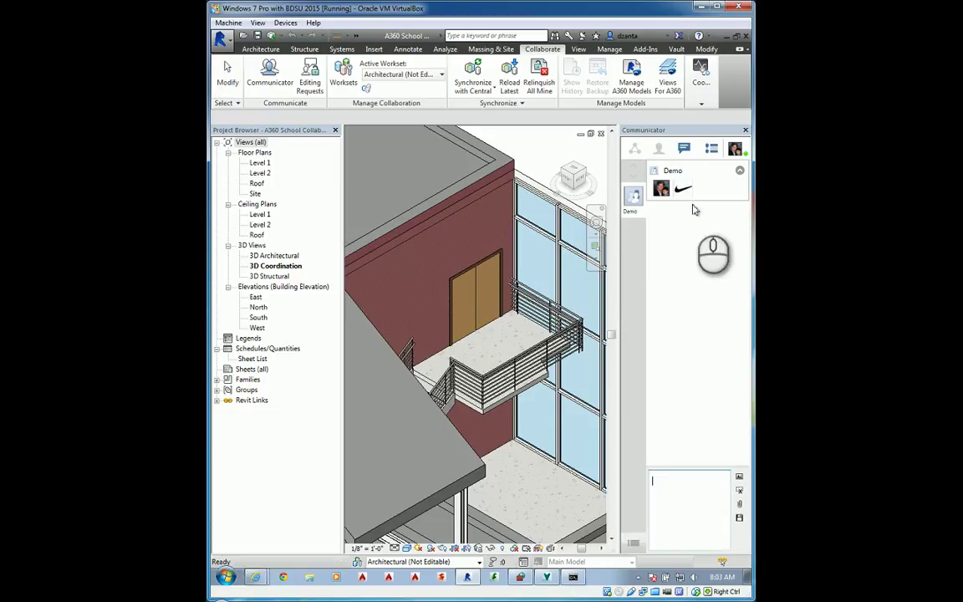
{"action": "left_click", "coordinate": [690, 480]}
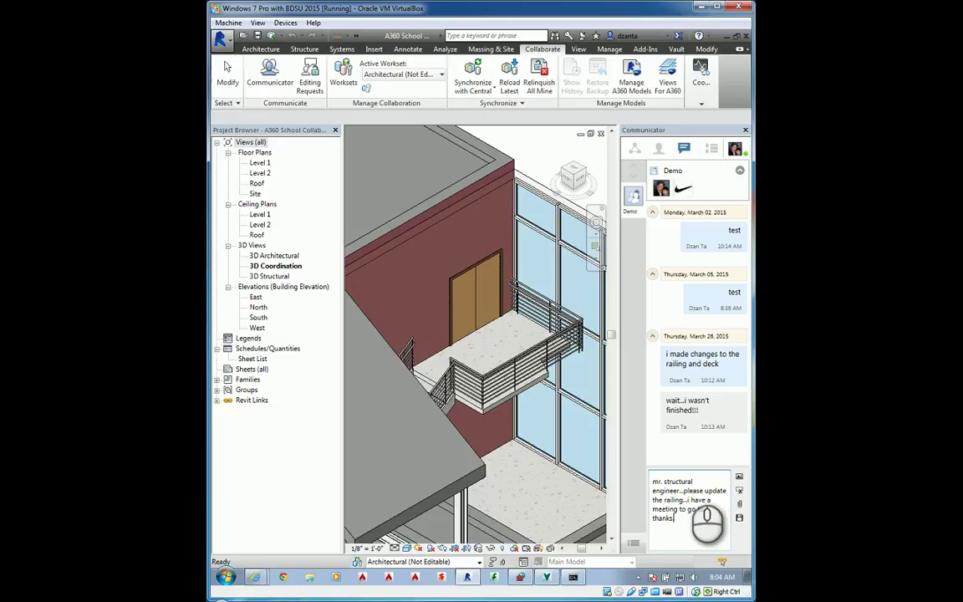
{"action": "key", "text": "Return"}
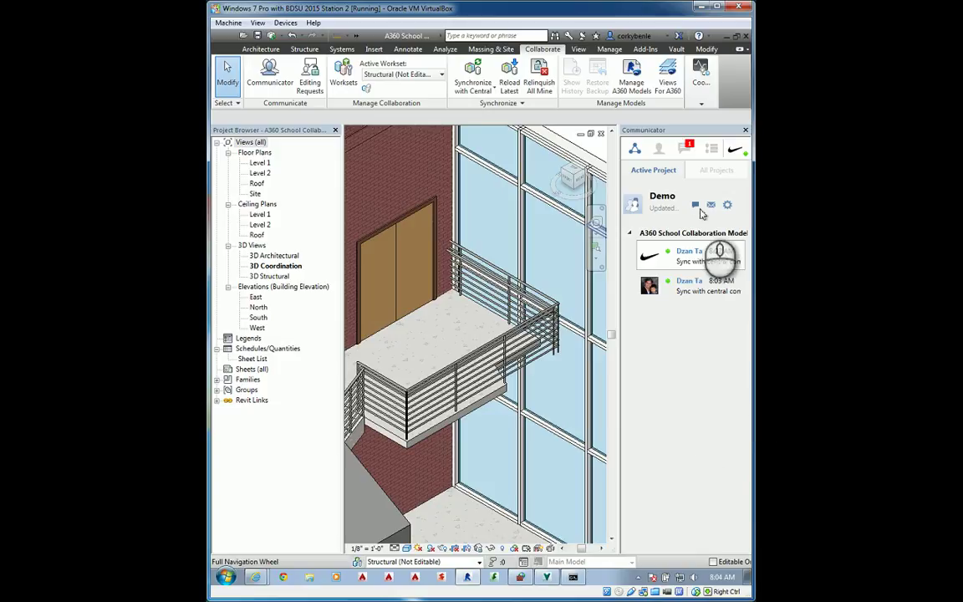
Read the railing request in the Demo chat, then select the balcony railing
{"action": "left_click", "coordinate": [688, 152]}
{"action": "left_click", "coordinate": [638, 198]}
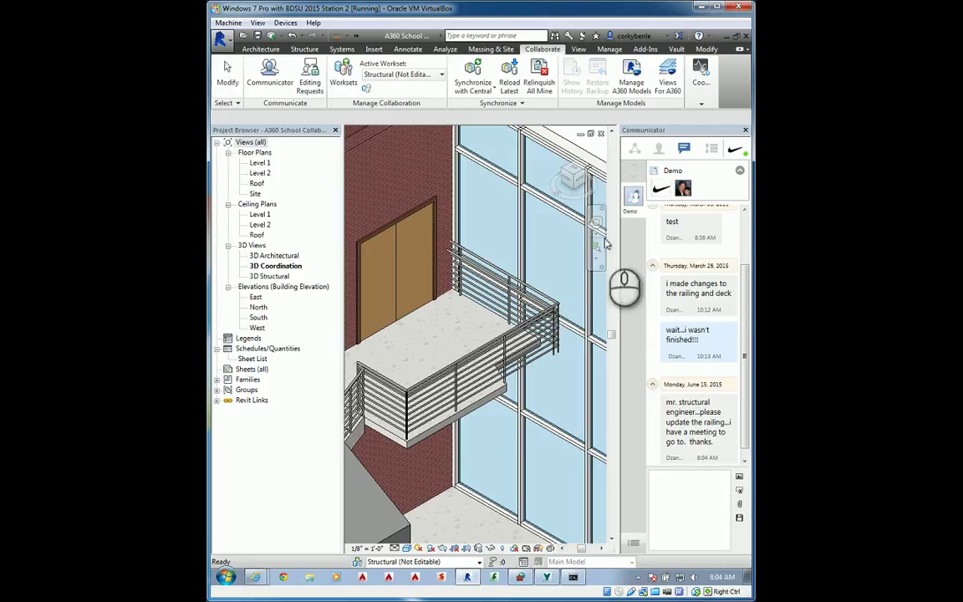
{"action": "left_click", "coordinate": [556, 310]}
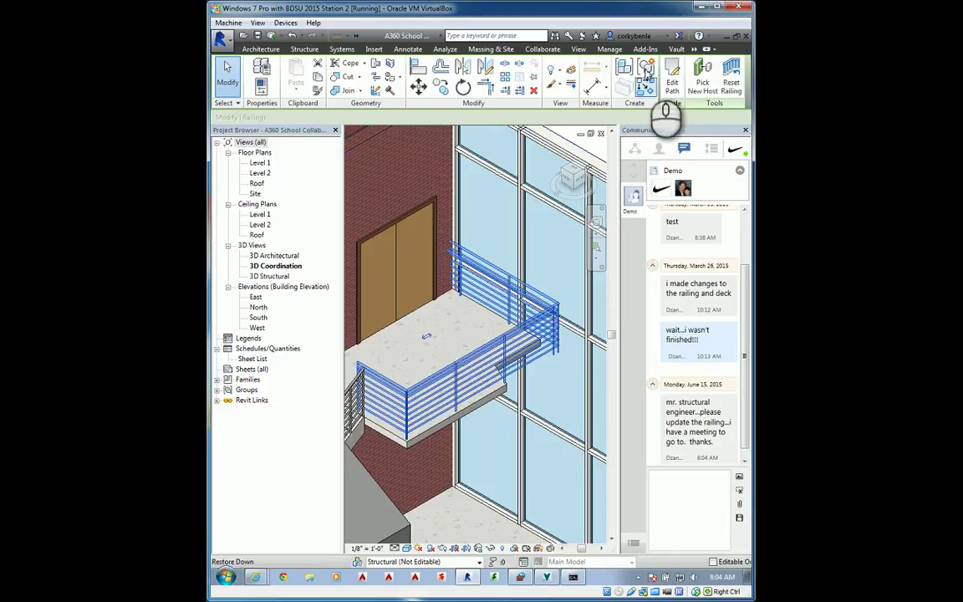
Redraw the railing path by picking the notched floor edge at a 3" offset, then finish the sketch
{"action": "left_click", "coordinate": [672, 80]}
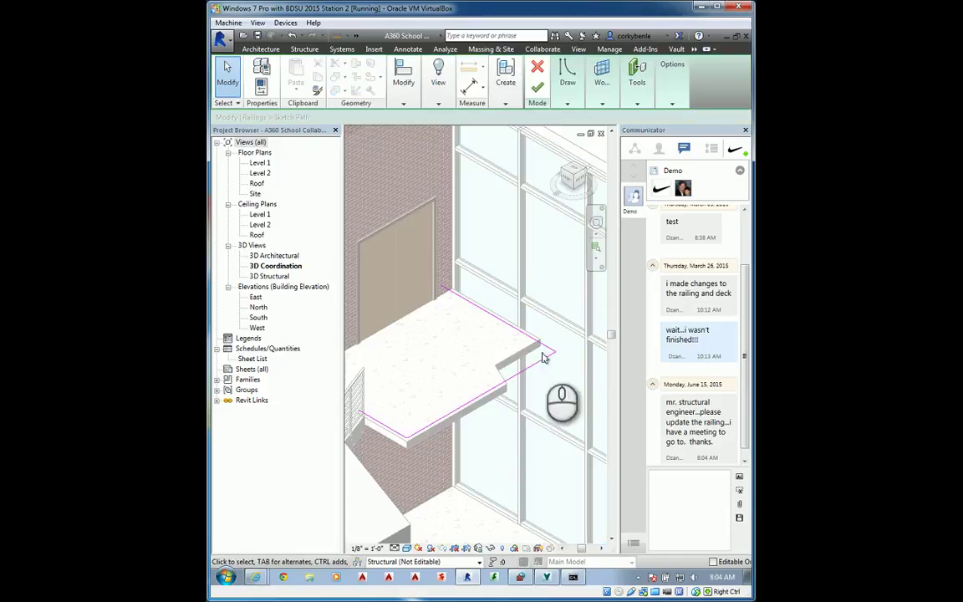
{"action": "left_click", "coordinate": [568, 88]}
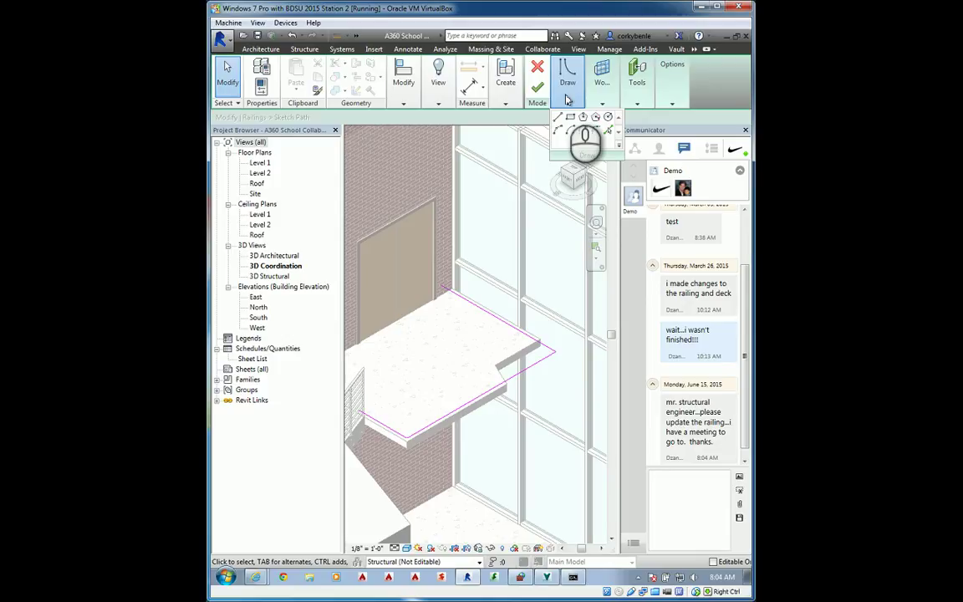
{"action": "left_click", "coordinate": [558, 117]}
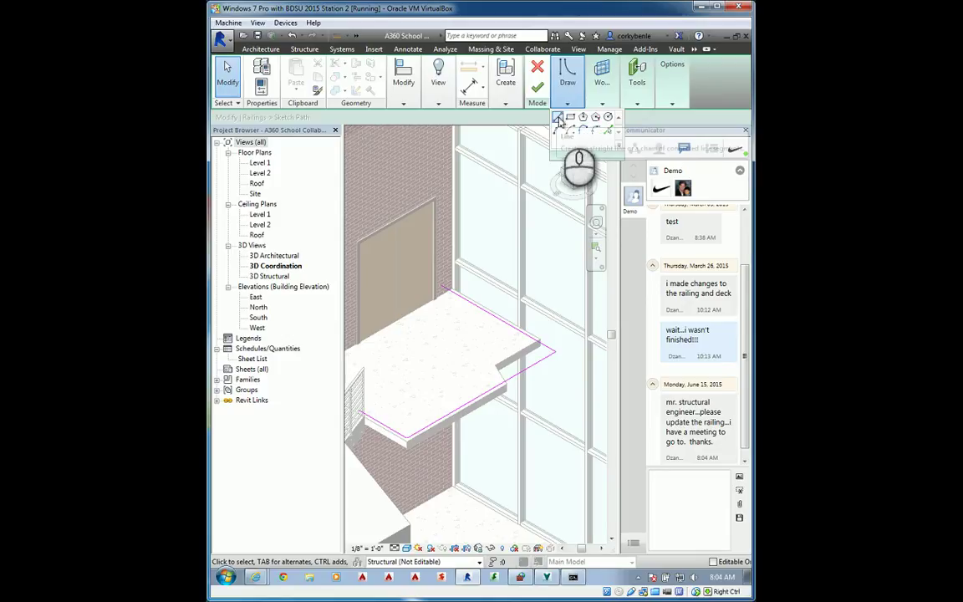
{"action": "left_click", "coordinate": [608, 129]}
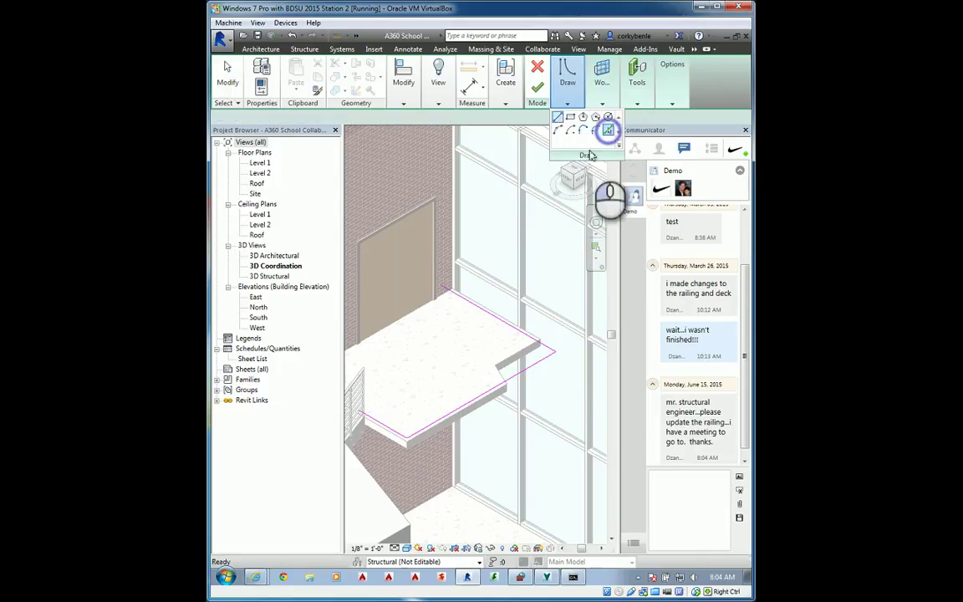
{"action": "left_click", "coordinate": [251, 117]}
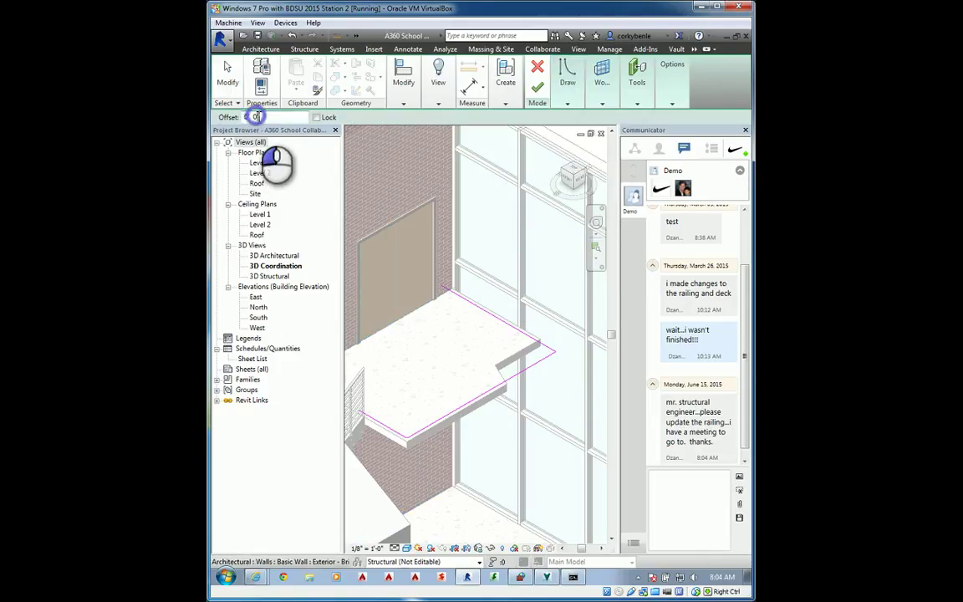
{"action": "type", "text": "3\""}
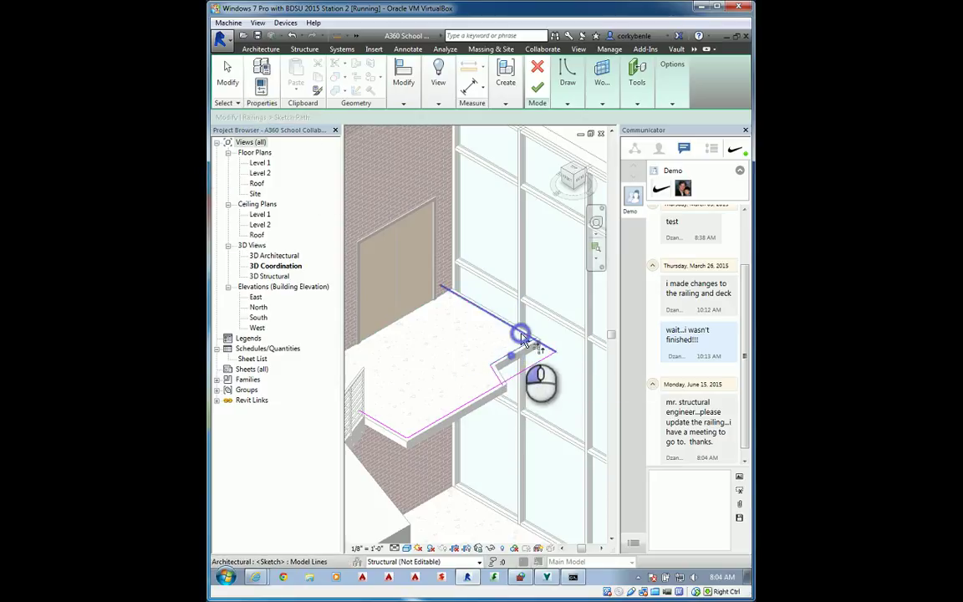
{"action": "left_click", "coordinate": [488, 395]}
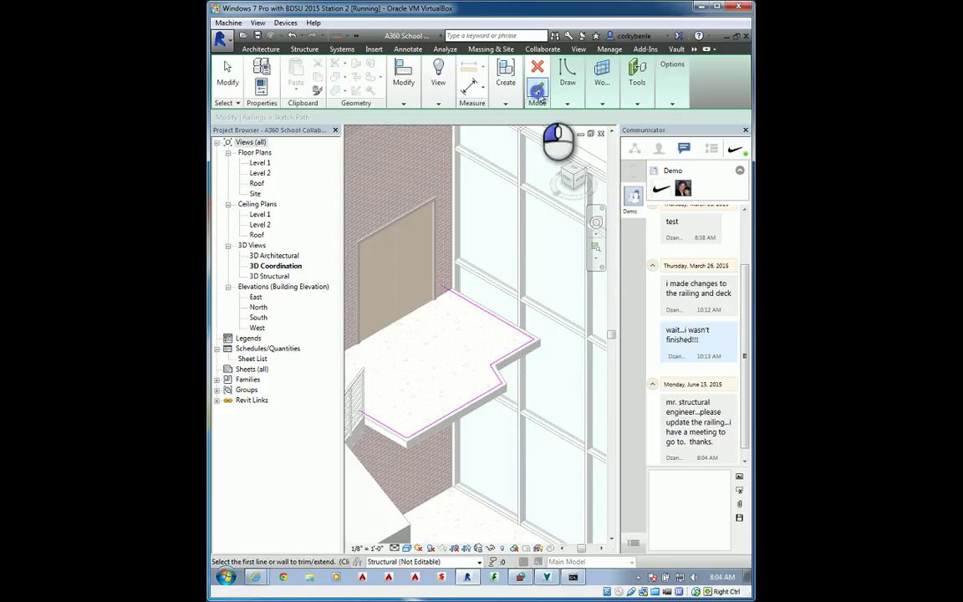
{"action": "left_click", "coordinate": [537, 87]}
{"action": "left_click", "coordinate": [500, 378]}
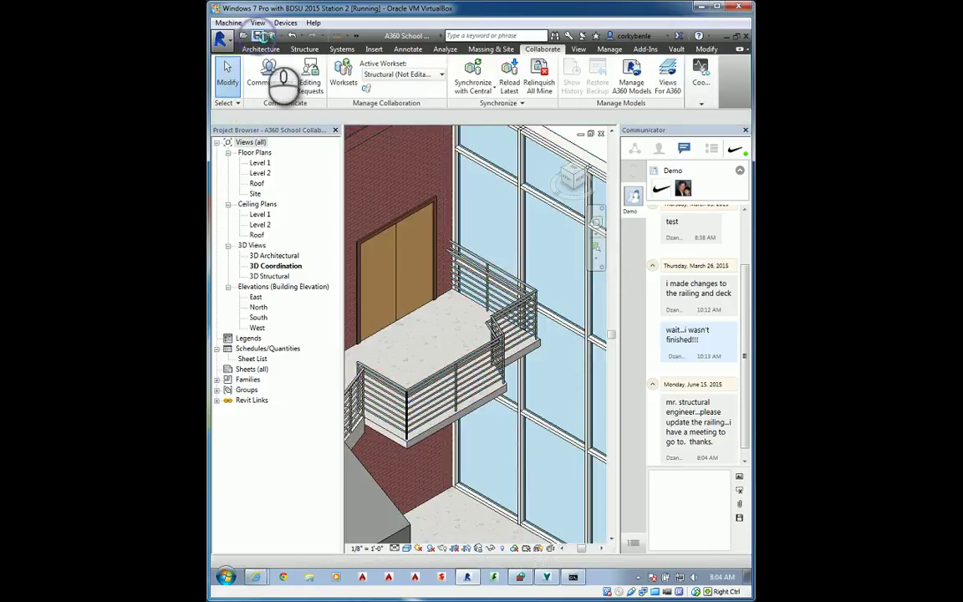
Synchronize the structural engineer's railing edit with the central model and confirm
{"action": "left_click", "coordinate": [272, 37]}
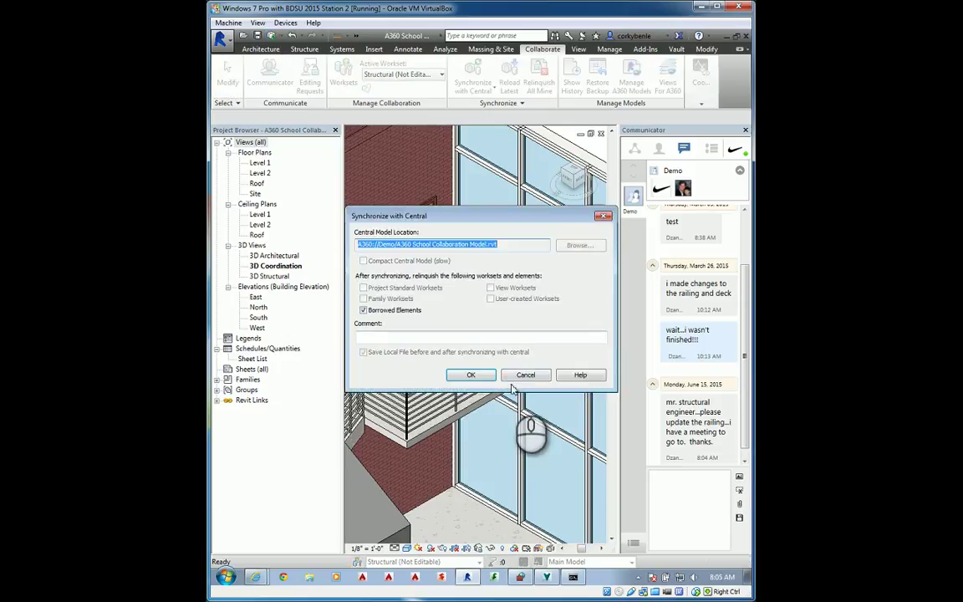
{"action": "left_click", "coordinate": [469, 373]}
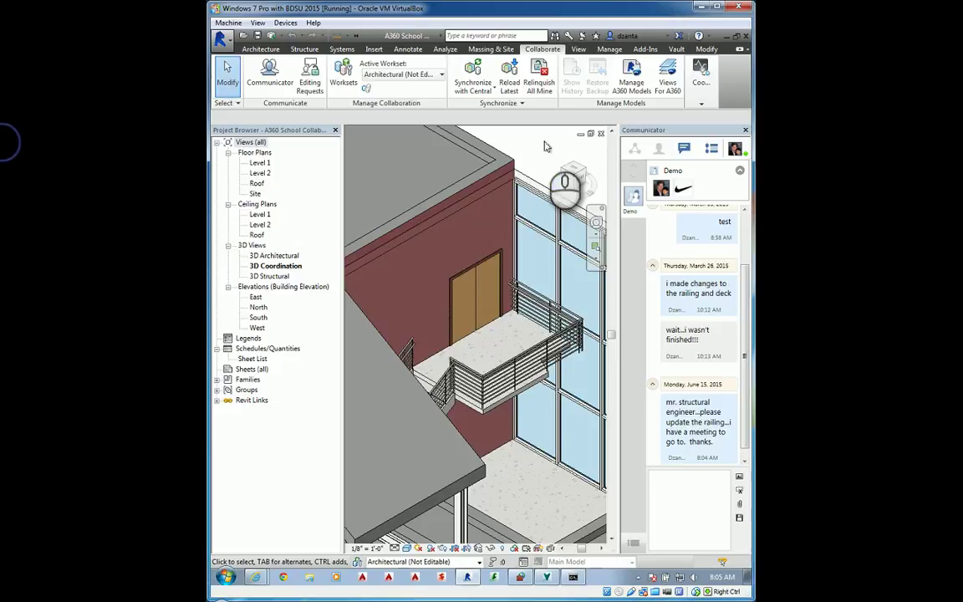
Synchronize the architect's model with central to pull in the updated balcony railing
{"action": "left_click", "coordinate": [285, 23]}
{"action": "left_click", "coordinate": [305, 80]}
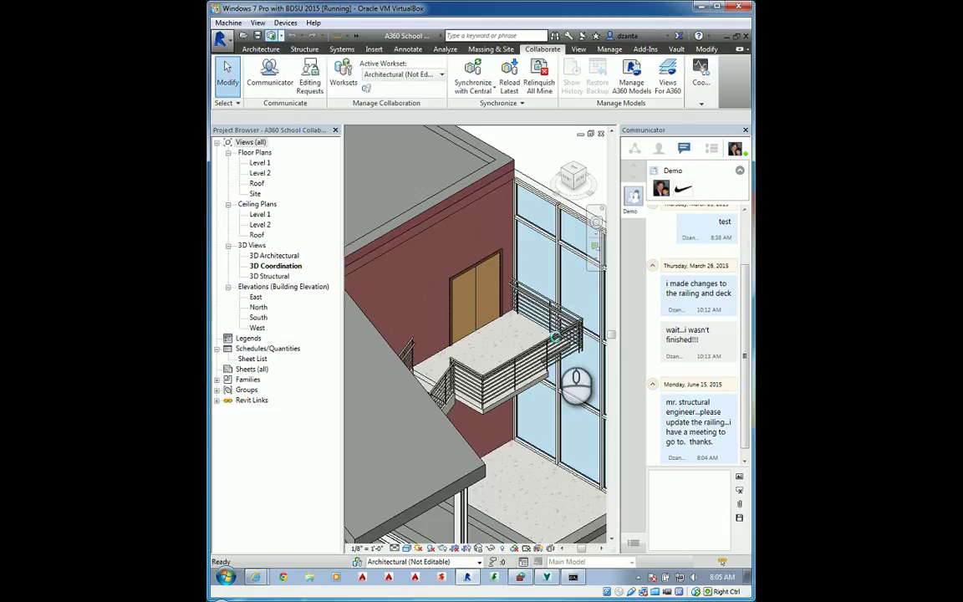
{"action": "left_click", "coordinate": [473, 374]}
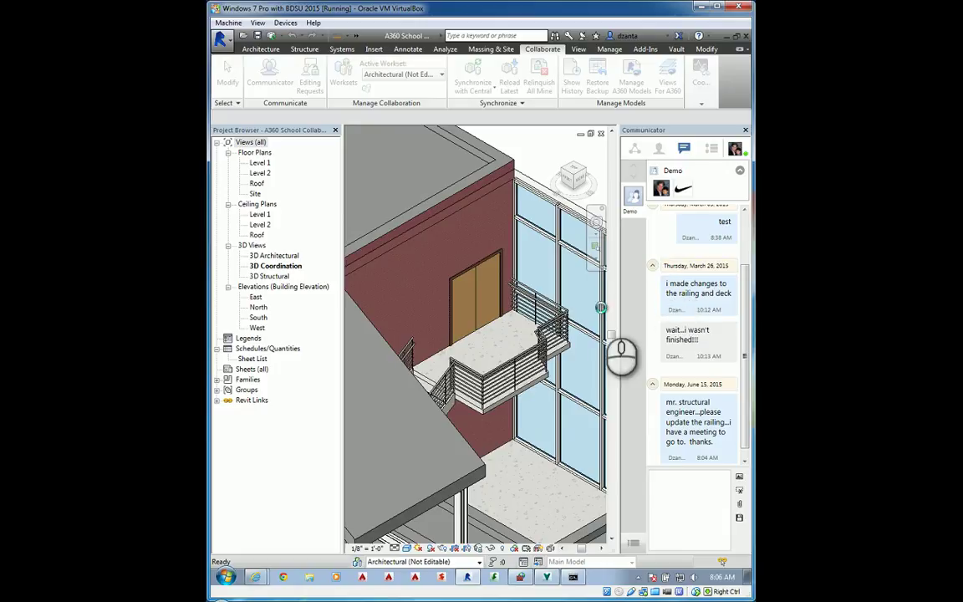
{"action": "mouse_move", "coordinate": [470, 585]}
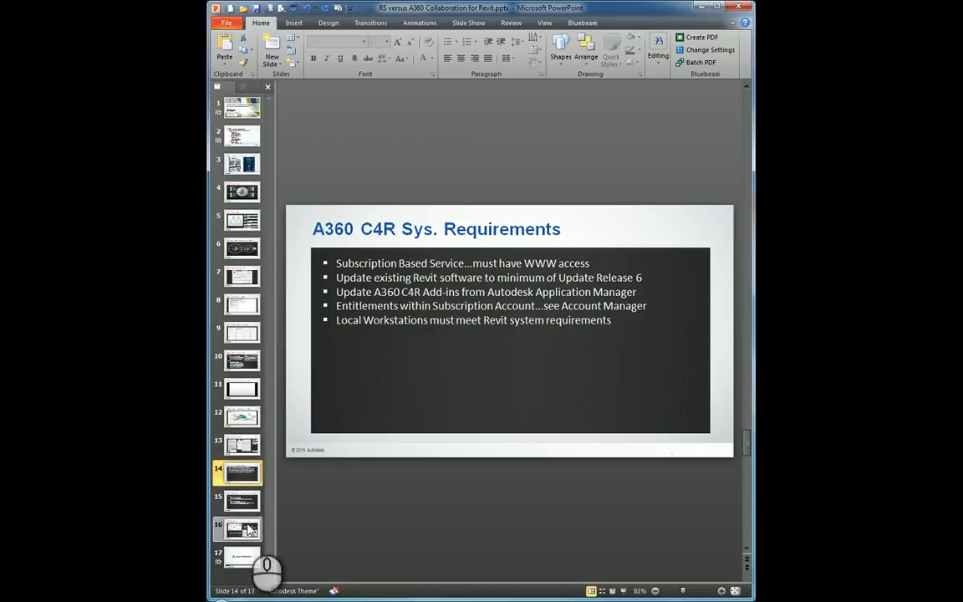
View slide 13, then slide 6 'How Revit Server Works for End Users', and minimize PowerPoint
{"action": "left_click", "coordinate": [242, 445]}
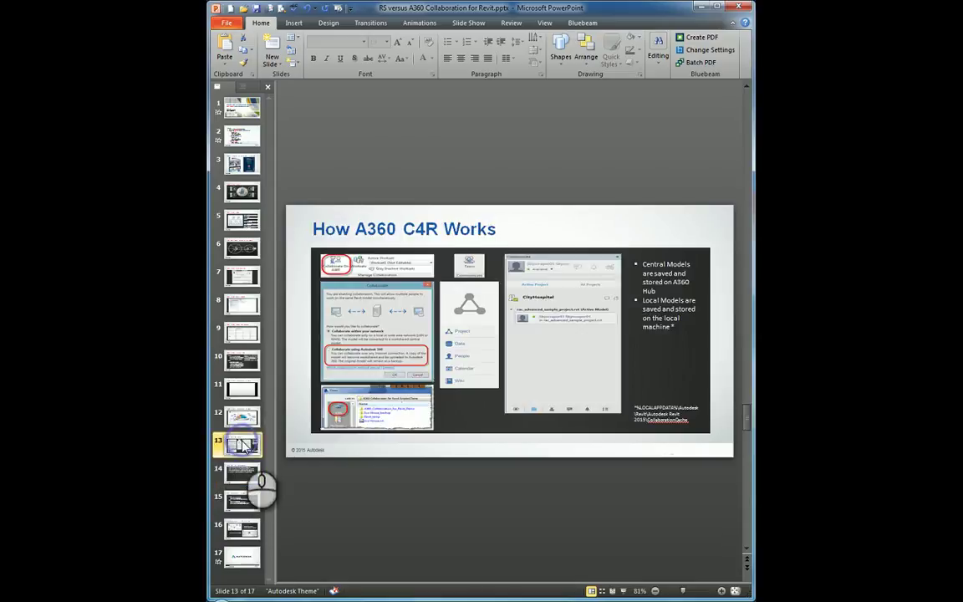
{"action": "left_click", "coordinate": [242, 248]}
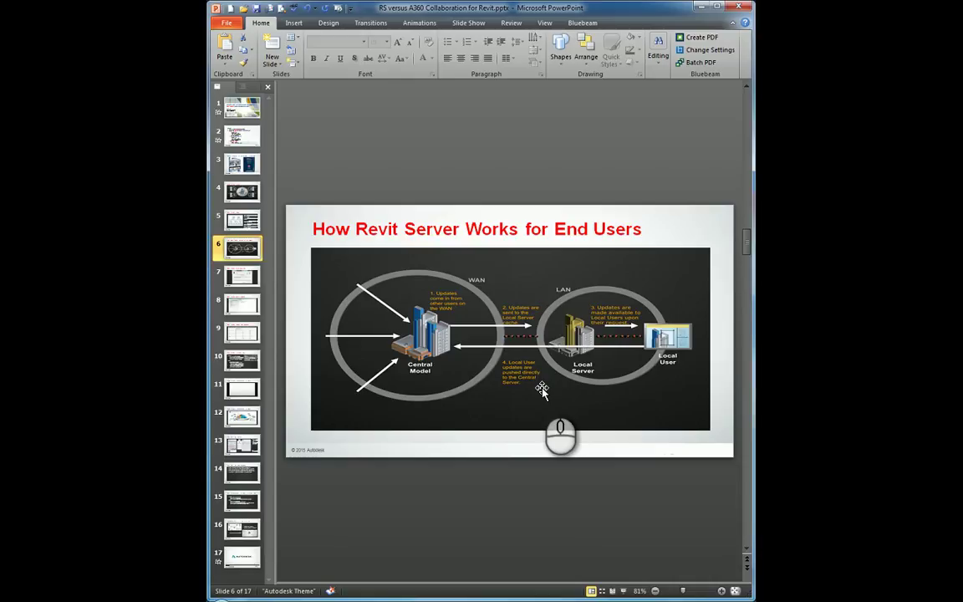
{"action": "left_click", "coordinate": [699, 8]}
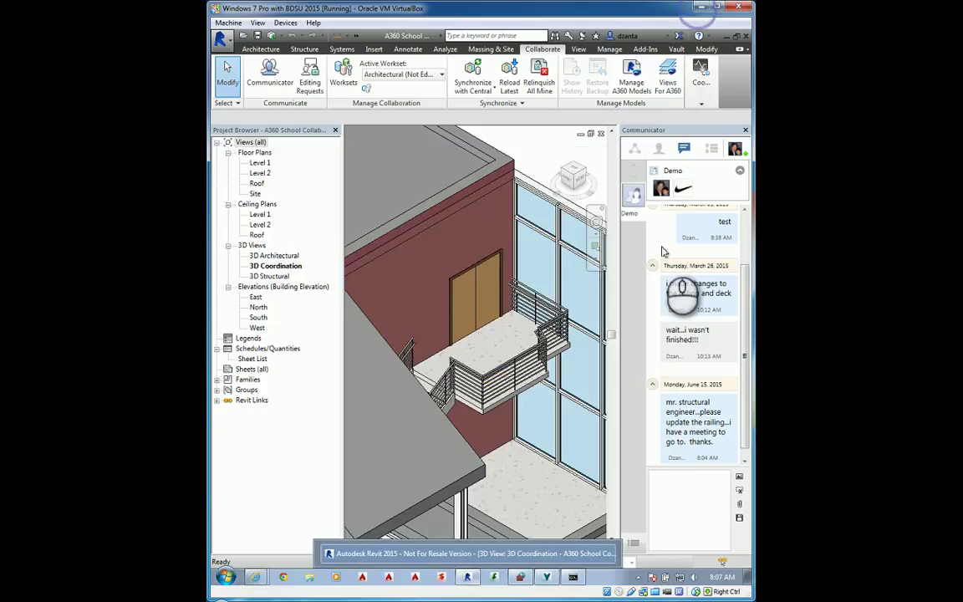
Close the 3D Coordination view to return to the Recent Files start page
{"action": "left_click", "coordinate": [601, 135]}
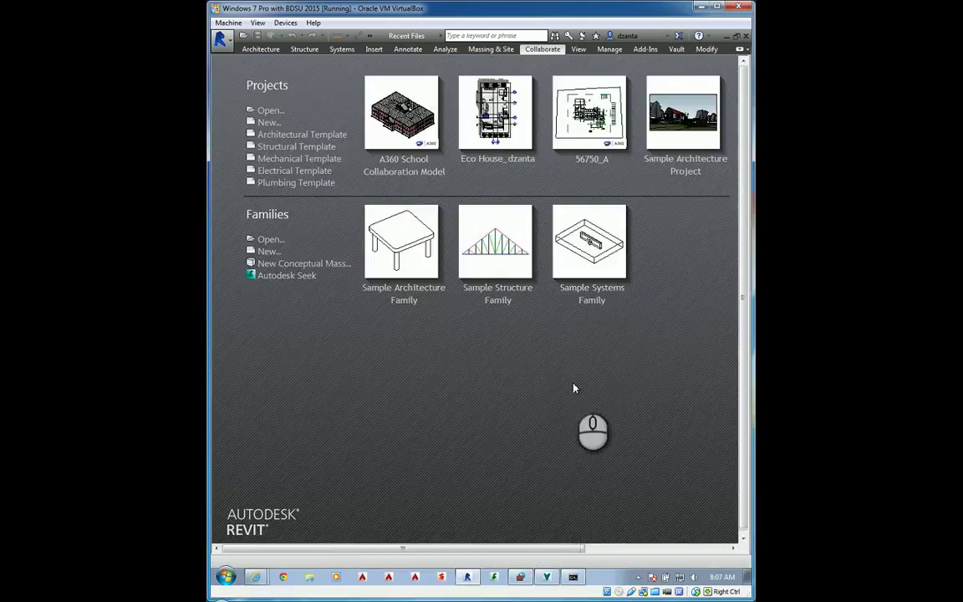